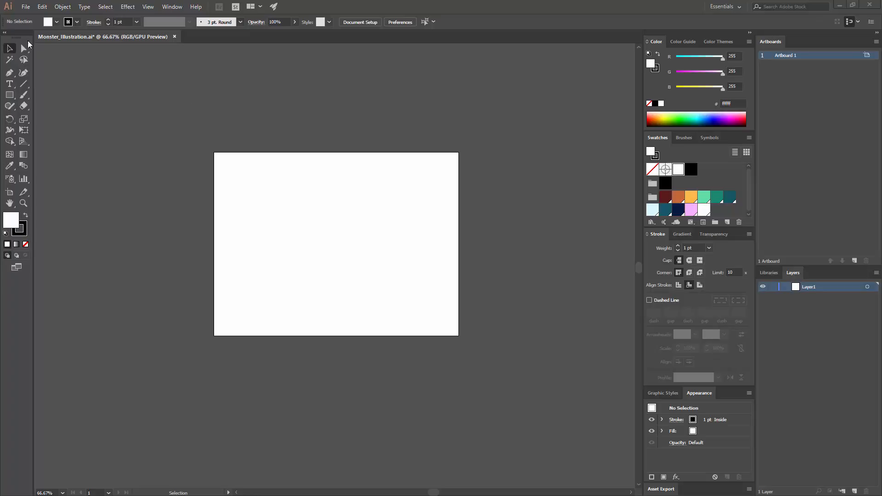
left_click(29, 6)
left_click(48, 19)
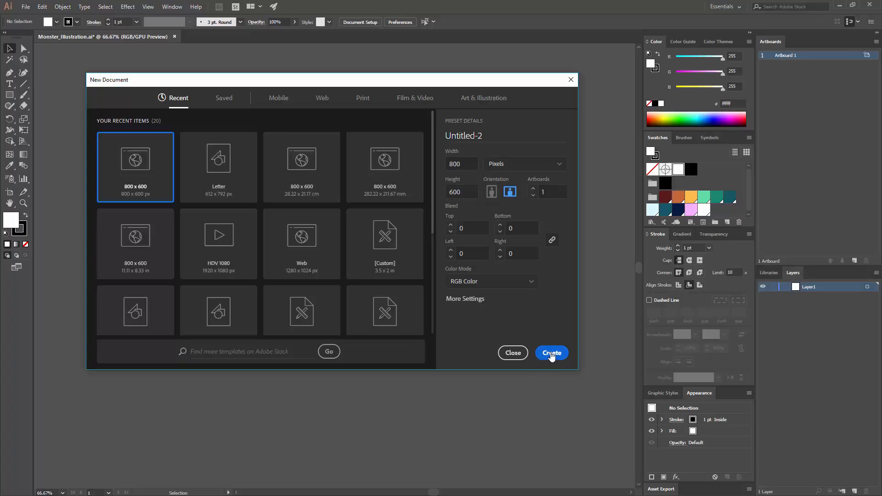
left_click(518, 356)
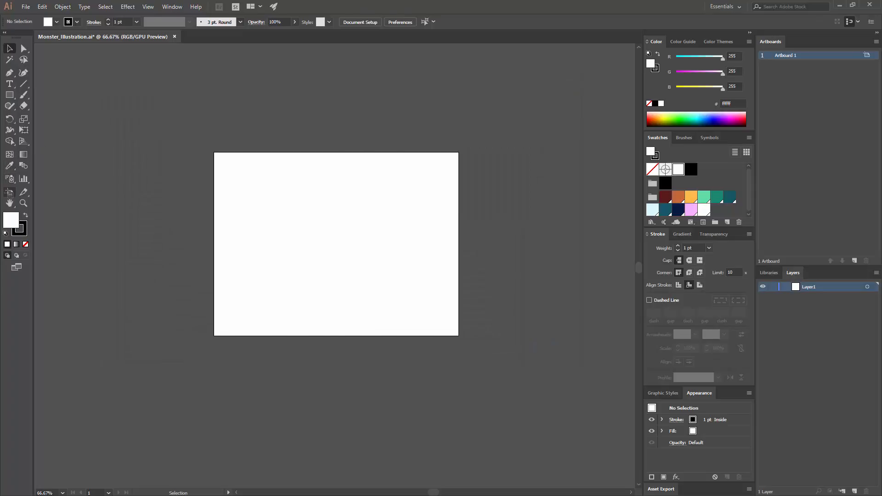
left_click(10, 193)
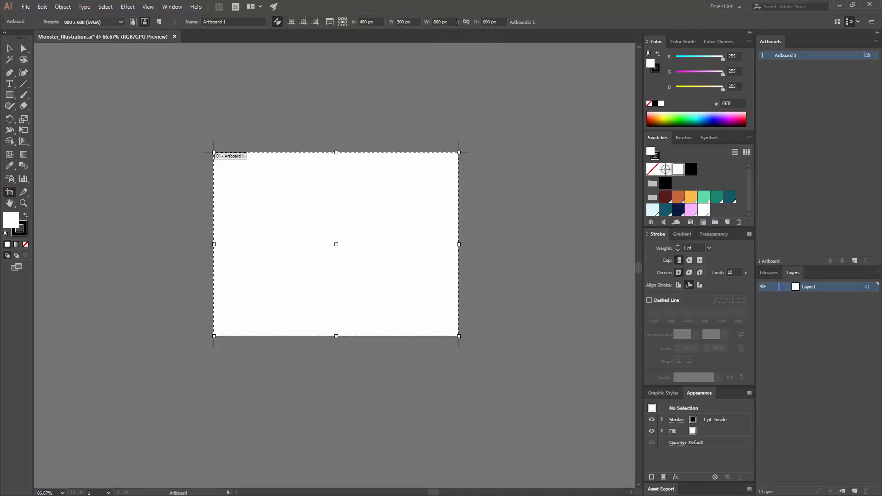
left_click(9, 49)
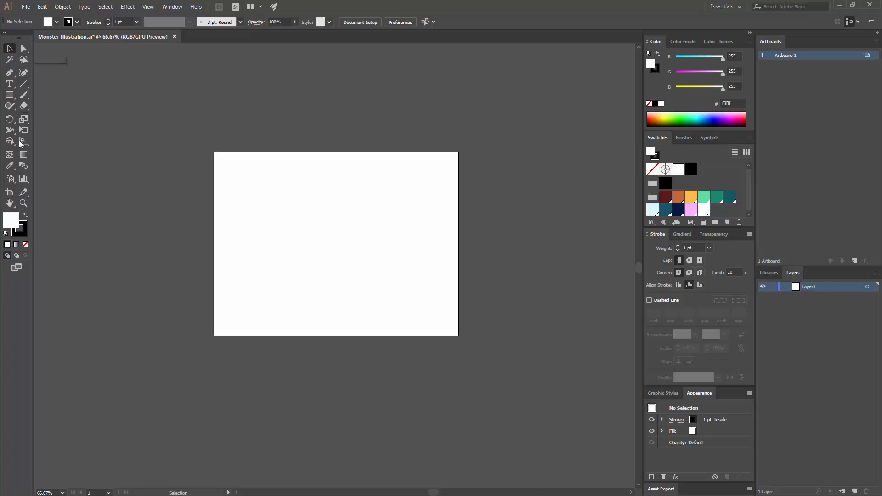
Tear off the shape tools as a floating palette and place it just above the artboard.
left_click(12, 100)
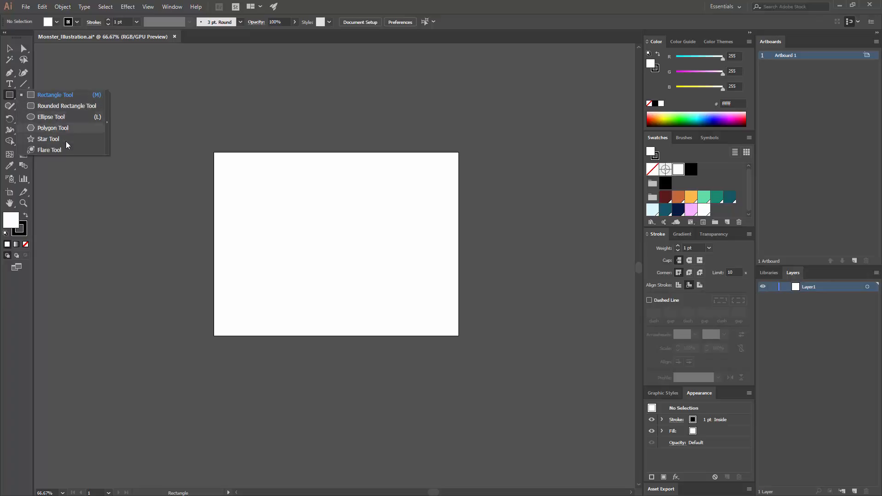
left_click(107, 123)
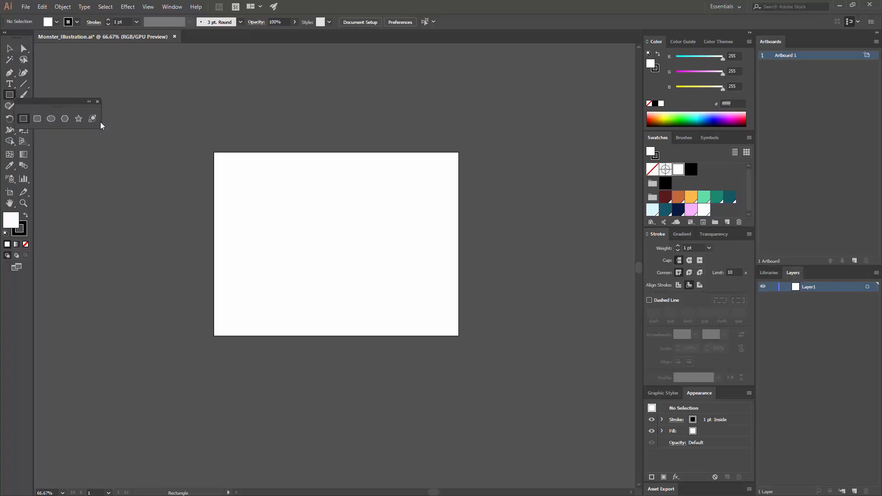
left_click_drag(53, 104, 402, 119)
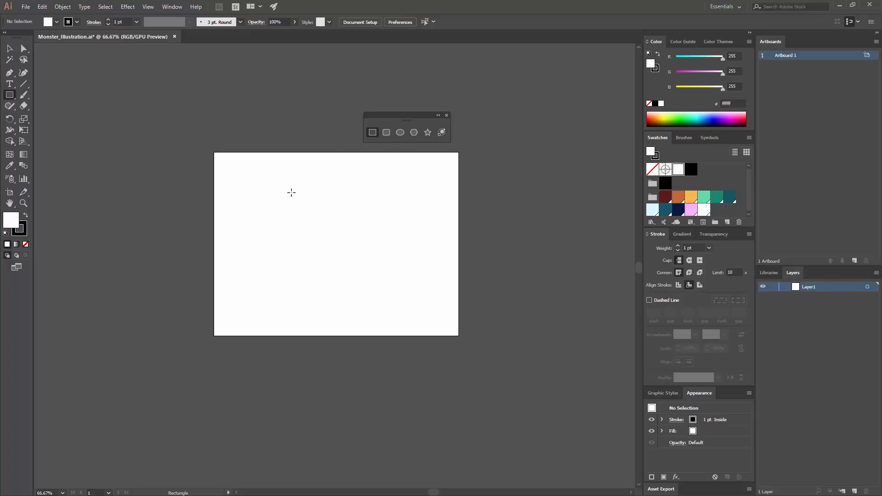
Draw a square about 339 px wide in the upper middle of the artboard.
left_click_drag(281, 179, 385, 282)
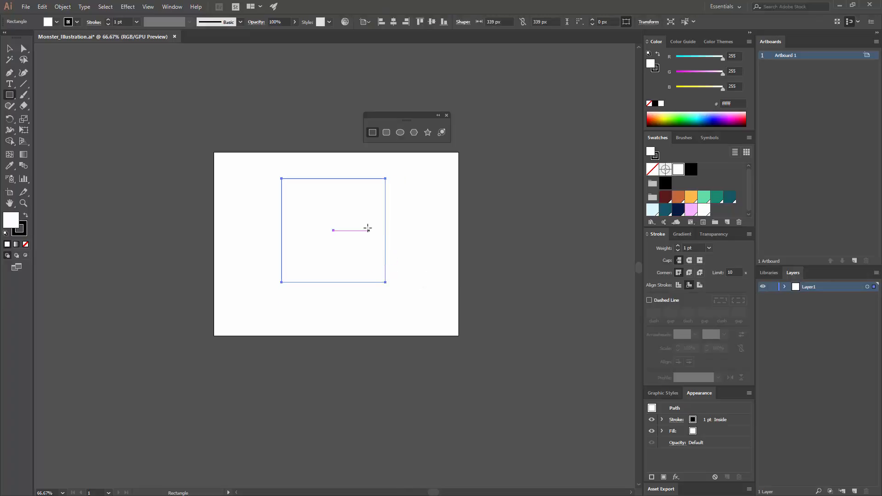
key("ctrl+equal")
key("ctrl+equal")
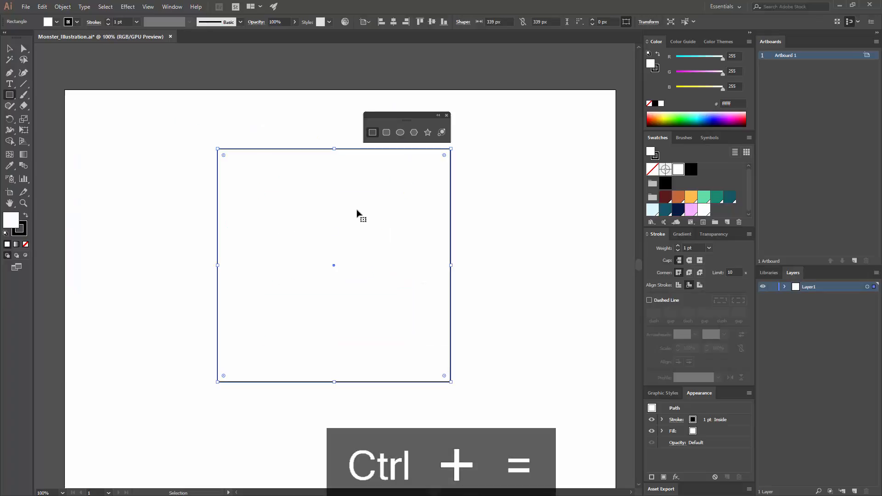
key("ctrl+minus")
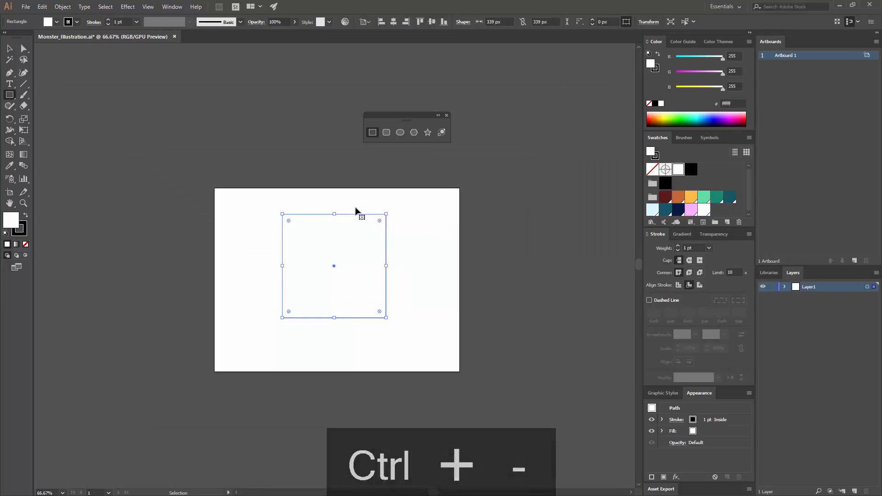
key("ctrl+equal")
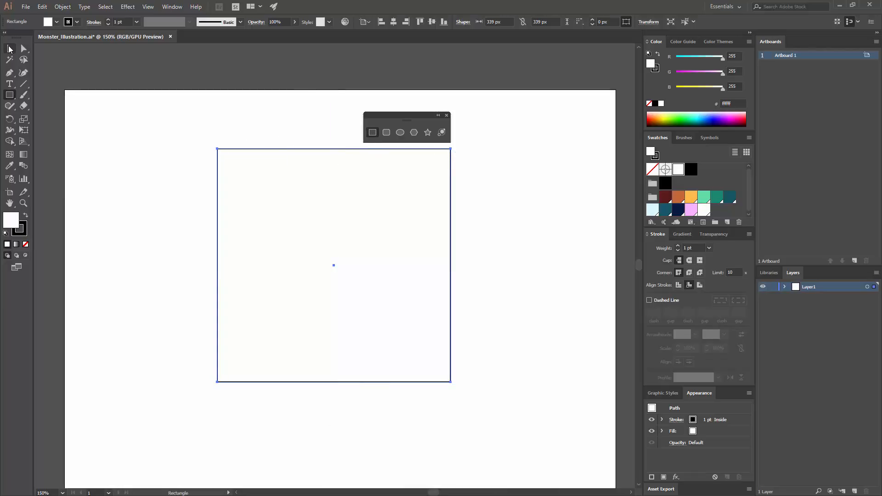
Try rounding the square's corners with its live corner handles, and undo the change.
left_click(9, 49)
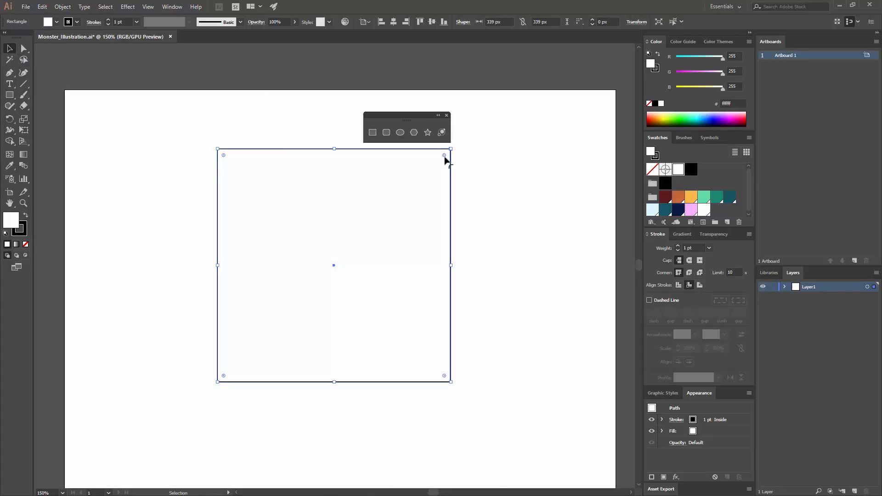
left_click_drag(445, 156, 410, 167)
key("ctrl+z")
Try the Round Corners effect on the square with the preview on and the radius raised to 55 px.
left_click(129, 9)
mouse_move(166, 112)
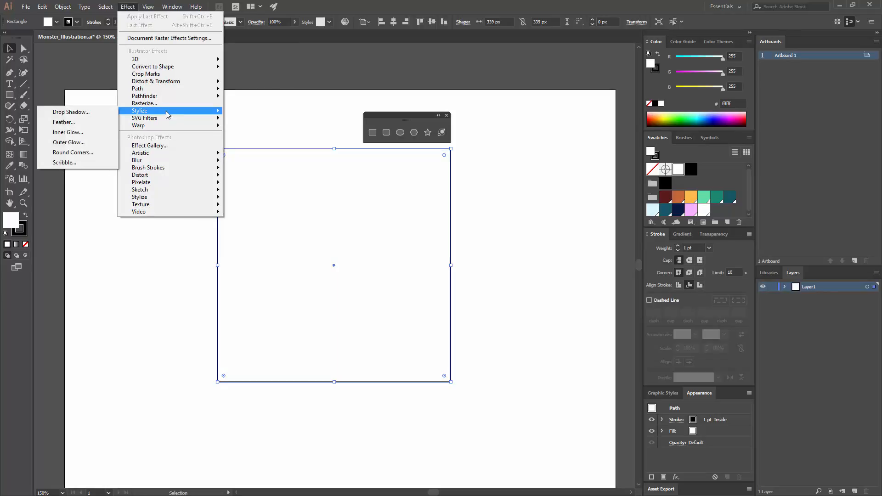
left_click(87, 152)
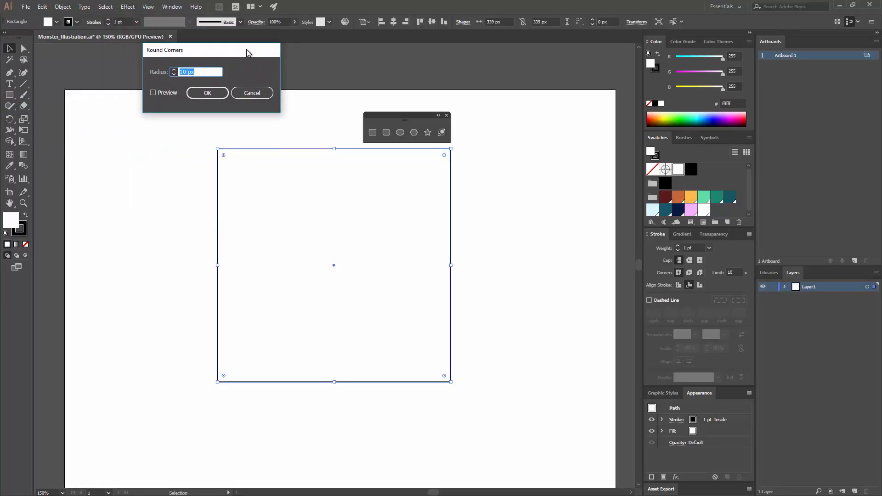
left_click(162, 93)
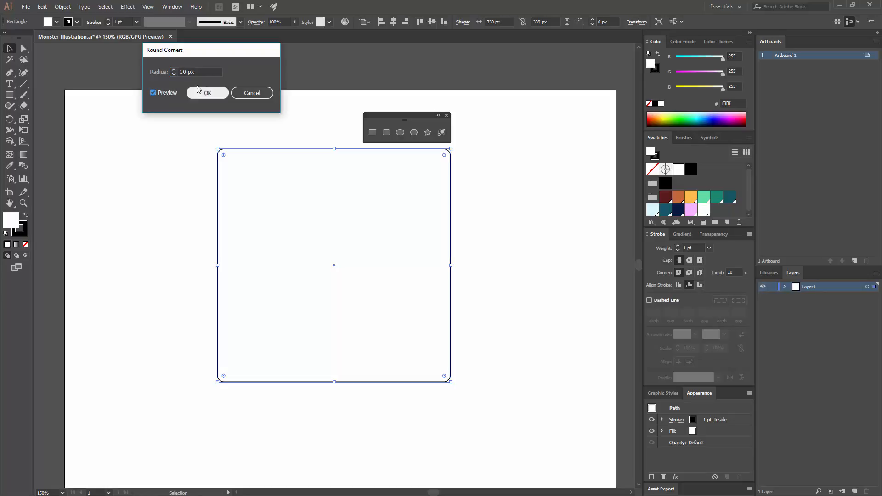
left_click(175, 70)
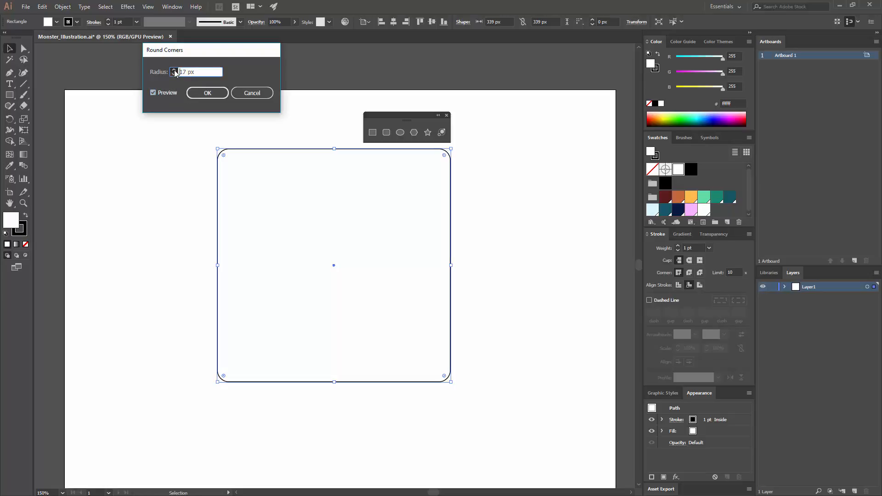
left_click(175, 70)
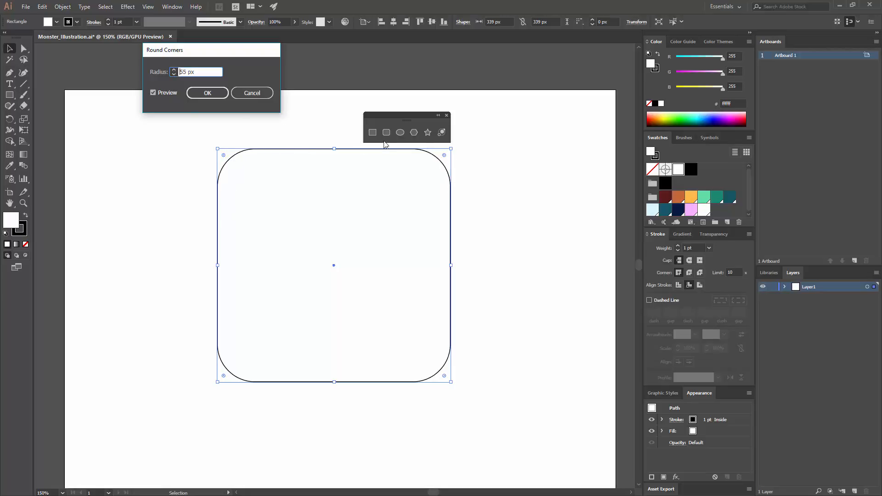
left_click(252, 95)
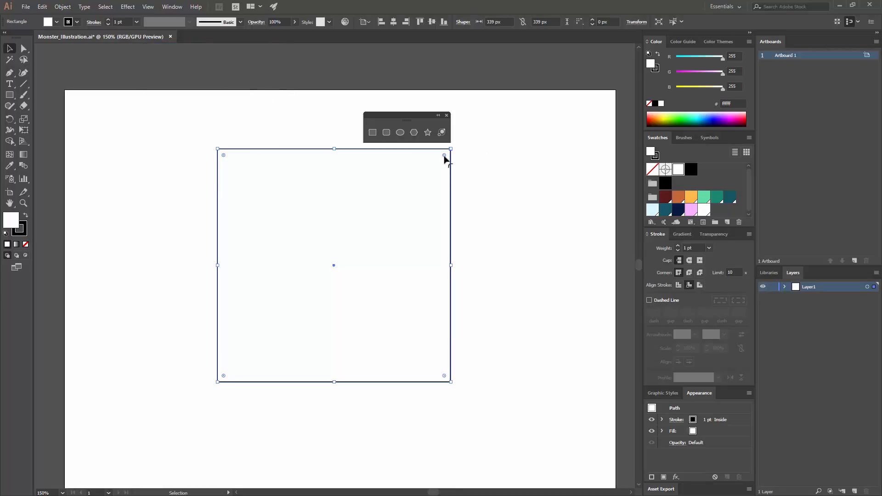
Round all four corners of the square generously with its live corner handles and deselect it.
left_click_drag(443, 156, 426, 182)
left_click(490, 189)
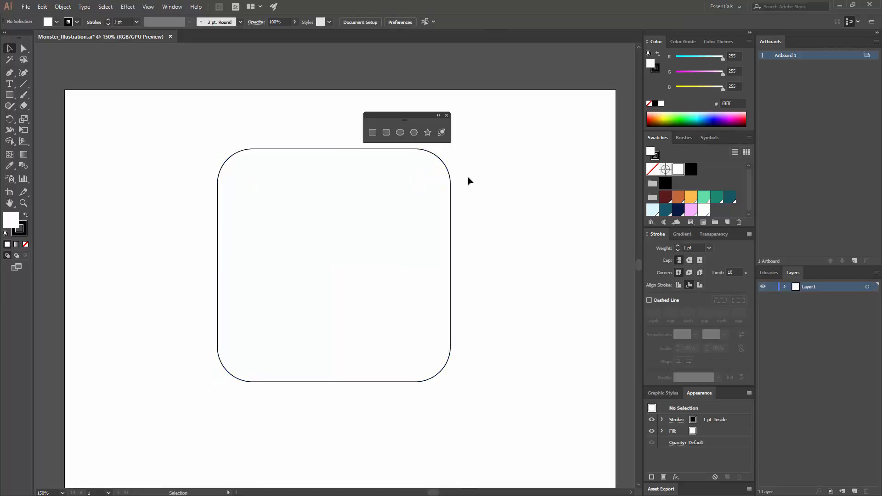
Draw an upright oval eye in the upper left of the rounded square, with a pupil ellipse about 38 × 53 px inside it.
left_click(397, 134)
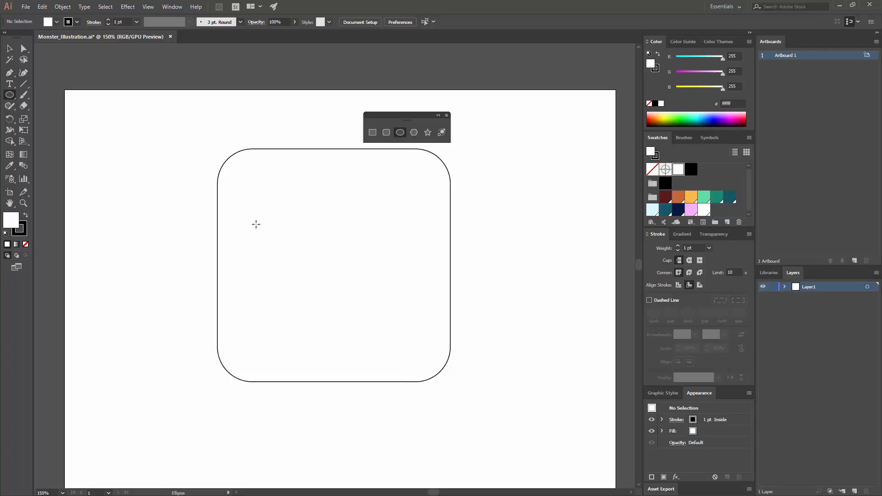
left_click_drag(260, 198, 321, 278)
left_click_drag(280, 226, 306, 263)
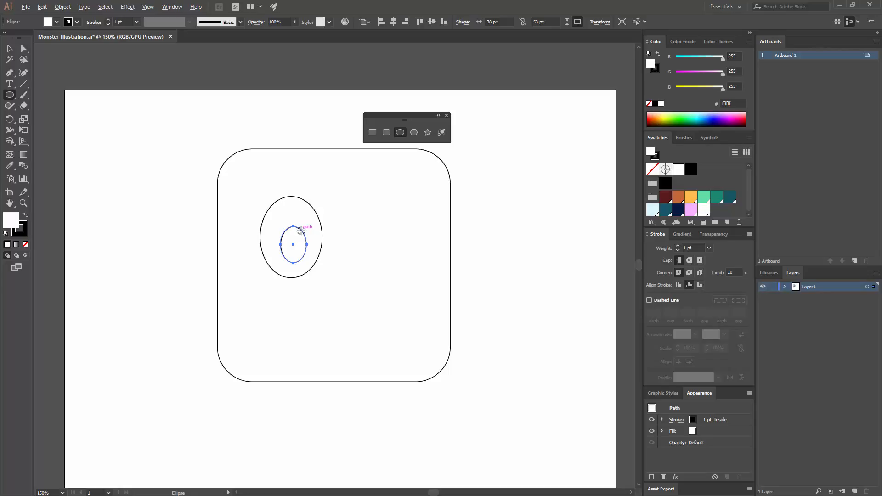
Add a circular highlight about 20 px wide over the pupil's upper right edge, nudge the pupil into place and slightly enlarge the highlight.
left_click_drag(301, 231, 307, 252)
key("v")
left_click(335, 238)
left_click(342, 242)
left_click(487, 238)
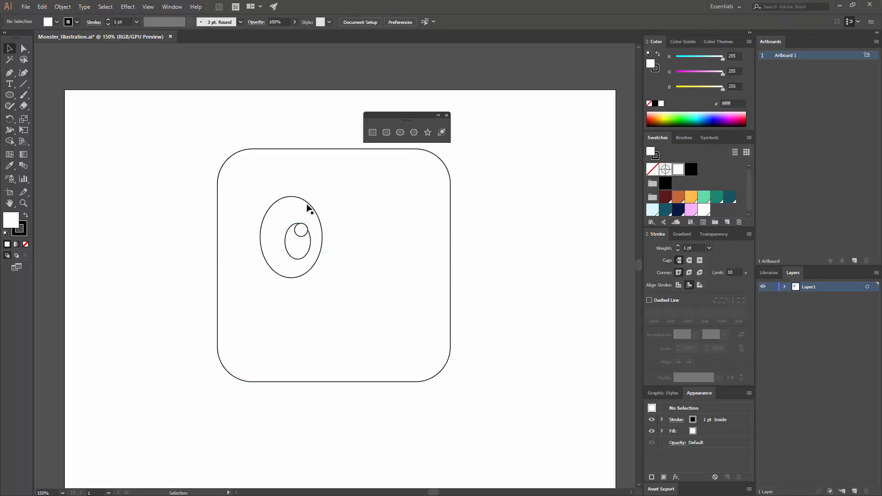
left_click(310, 232)
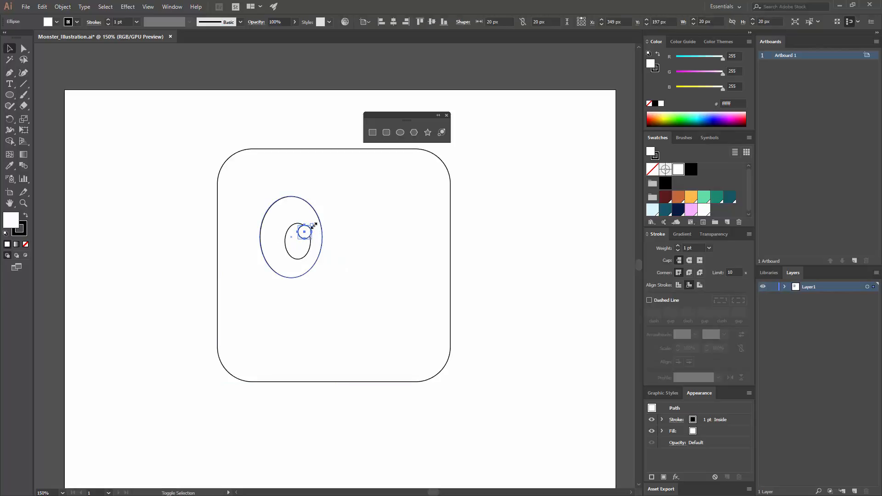
left_click_drag(314, 225, 316, 224)
Try shifting the eye's parts to the left within the rounded square, and undo the moves.
left_click_drag(443, 226, 463, 225)
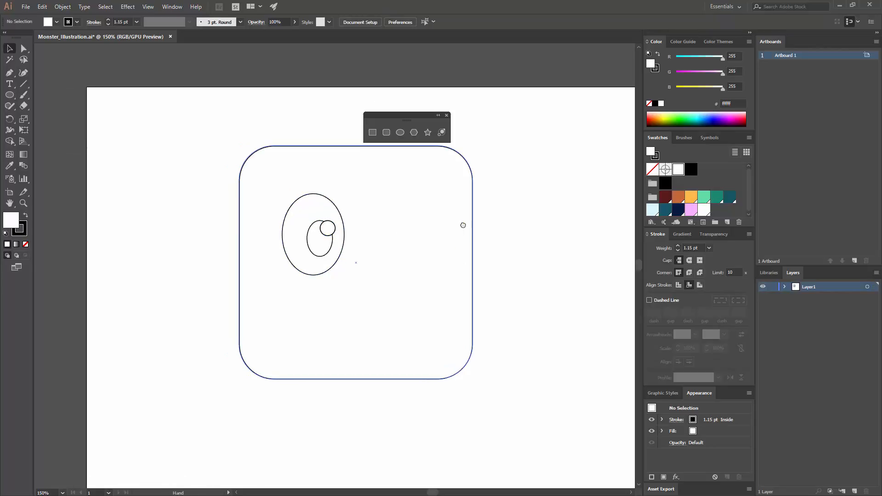
key("ctrl+equal")
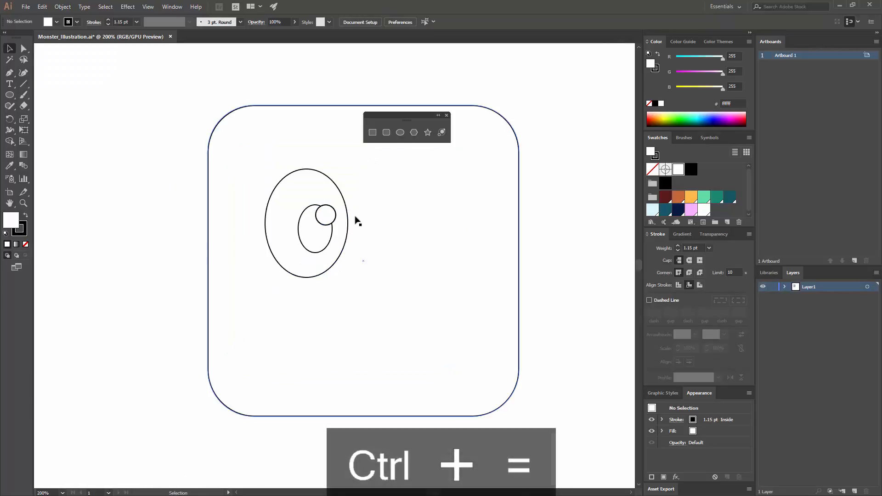
left_click_drag(322, 231, 307, 231)
key("ctrl+z")
key("ctrl+z")
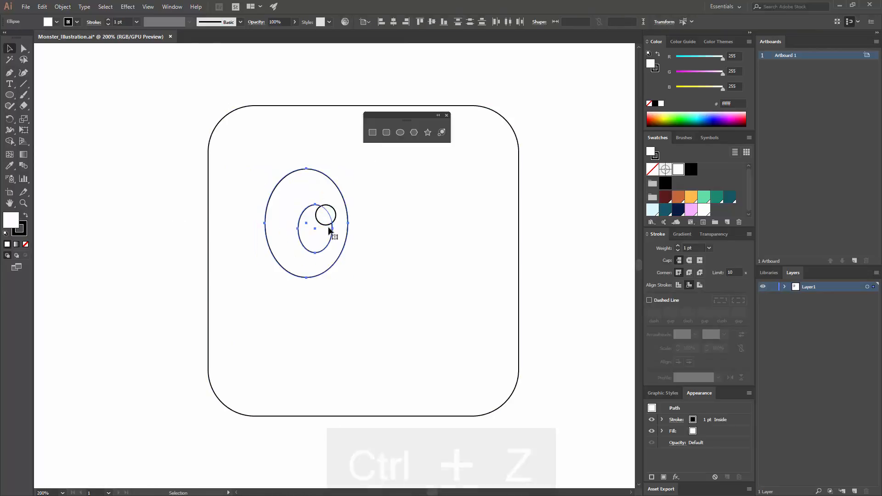
left_click_drag(332, 232, 304, 227)
key("ctrl+z")
left_click(325, 216, "shift")
left_click(311, 194, "shift")
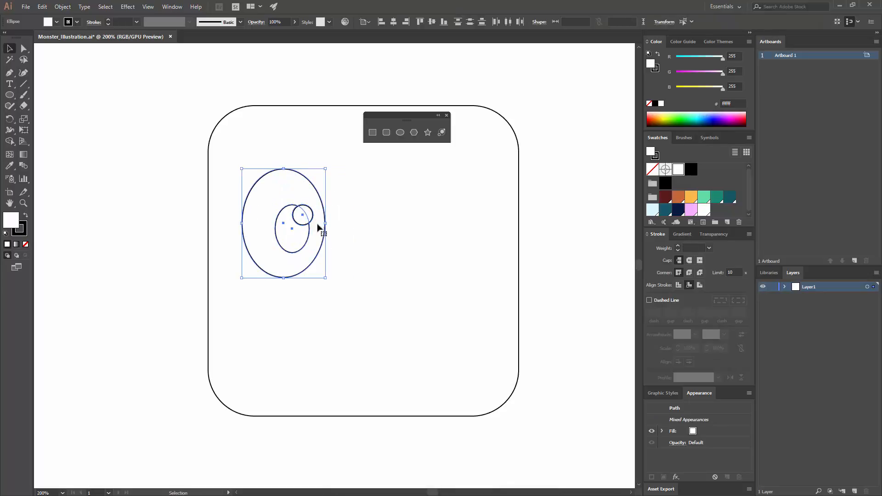
key("ctrl+z")
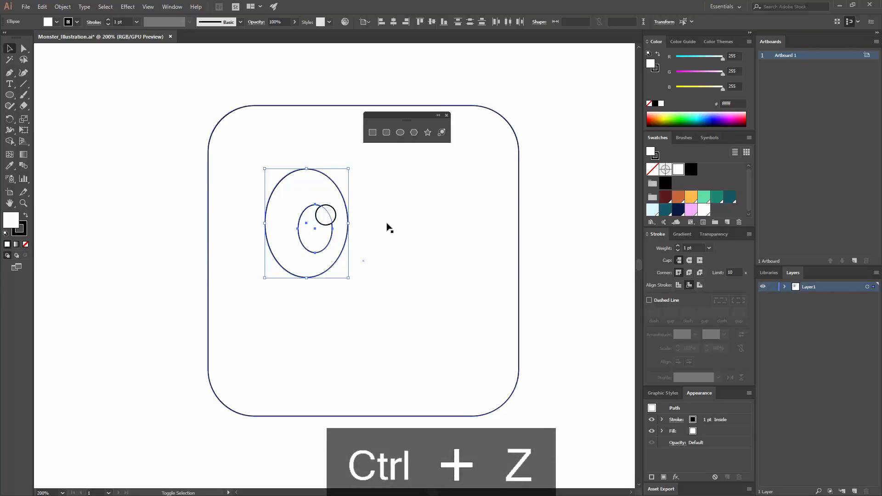
Duplicate the complete eye horizontally into the right half of the rounded square and group both eyes together.
left_click_drag(327, 221, 465, 240)
key("ctrl+z")
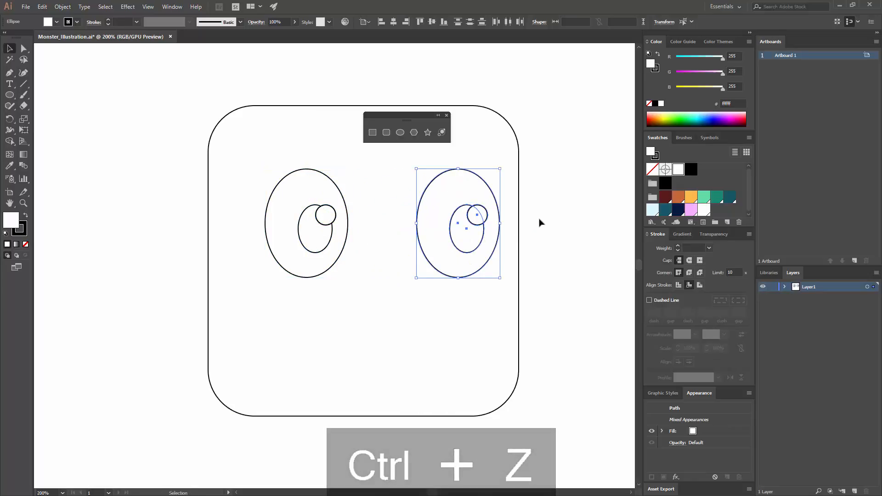
left_click(328, 220, "shift")
left_click(324, 237, "shift")
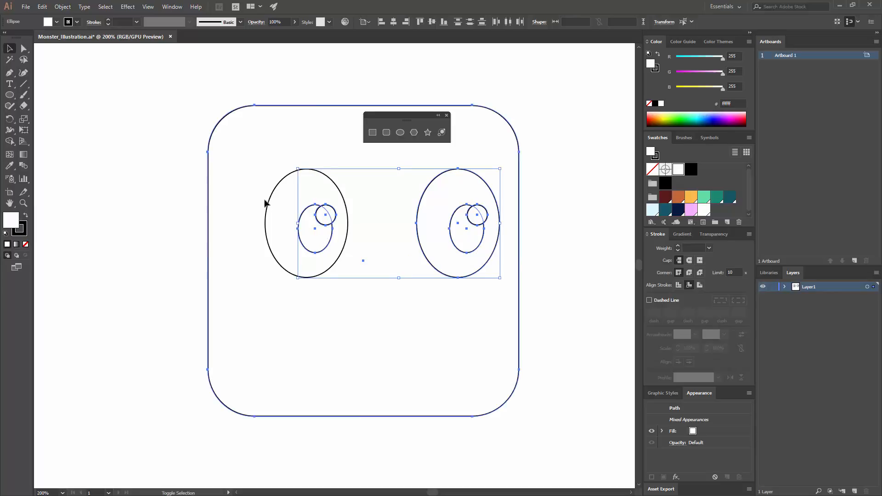
left_click(303, 208, "shift")
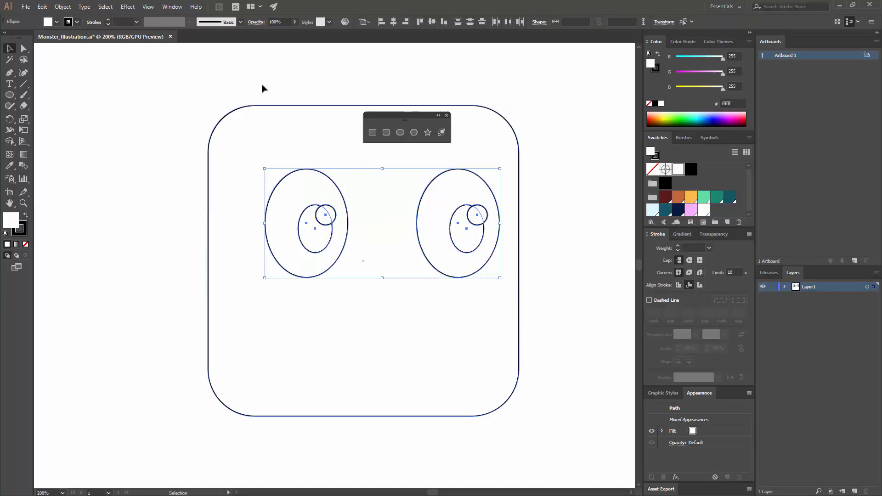
key("ctrl+g")
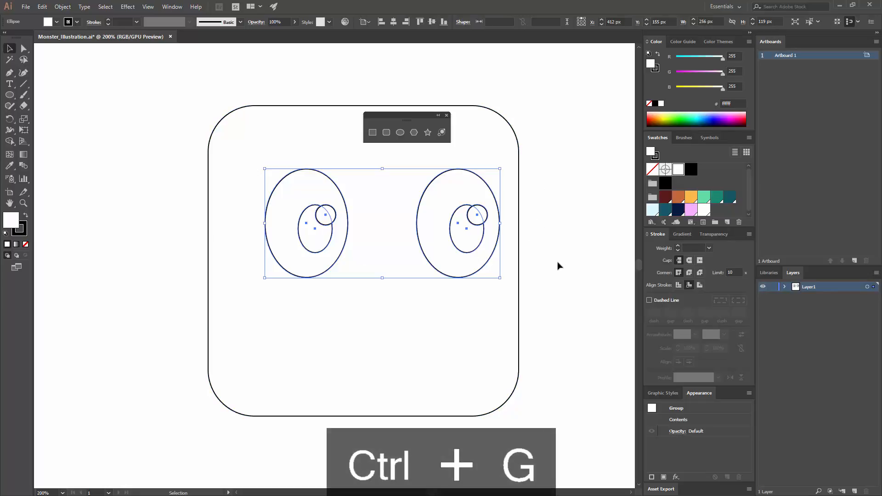
Select the rounded square together with the eye group and align them on their horizontal centres.
left_click_drag(541, 284, 428, 238)
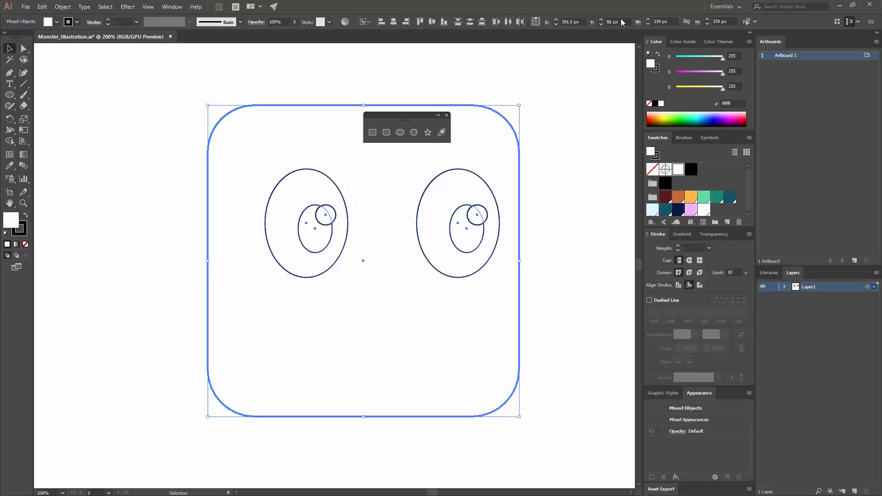
left_click(179, 7)
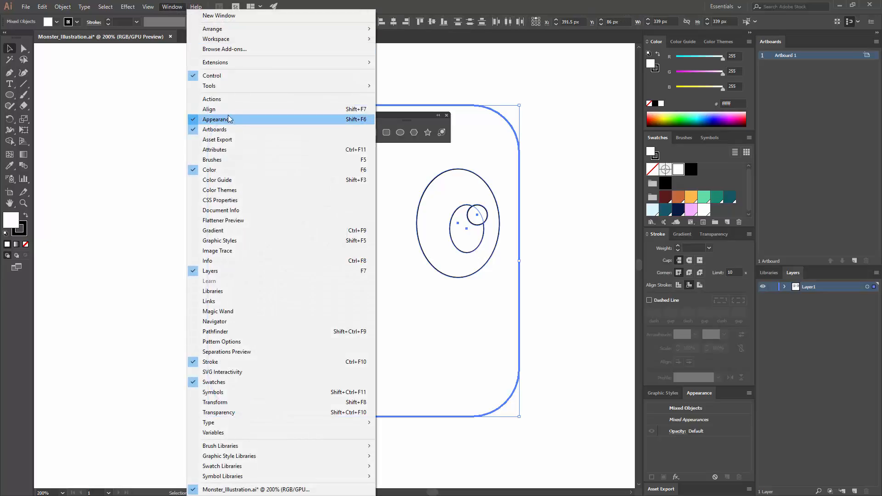
left_click(225, 110)
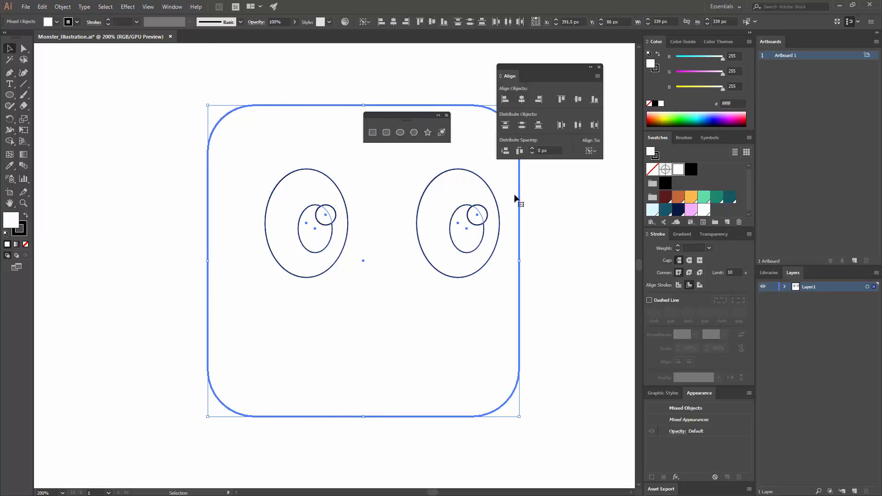
left_click(522, 100)
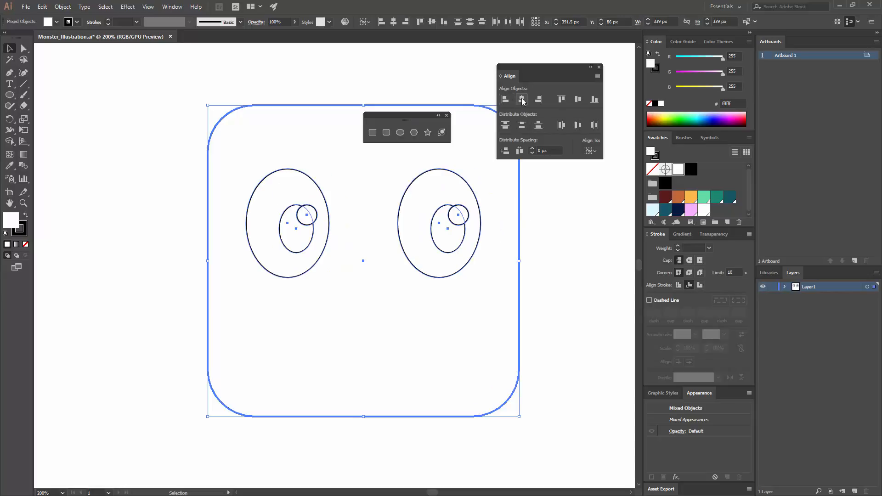
left_click(548, 235)
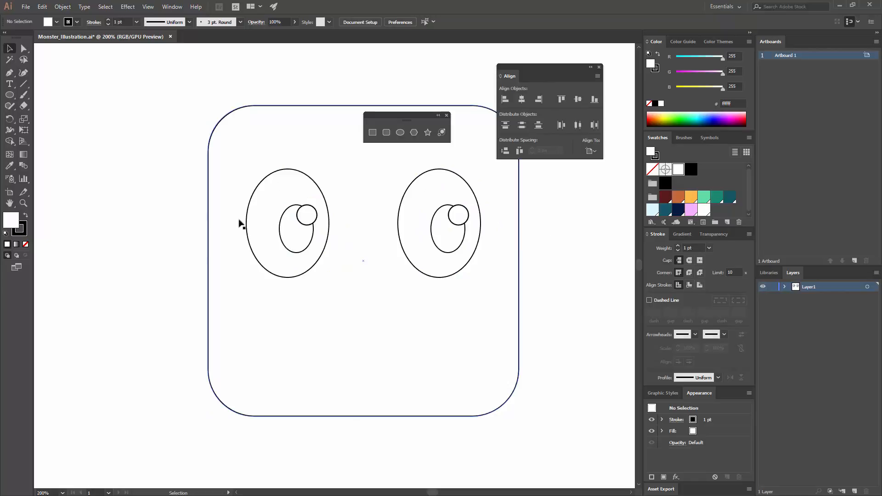
Ungroup the pair of eyes.
right_click(300, 219)
left_click(334, 284)
left_click(538, 251)
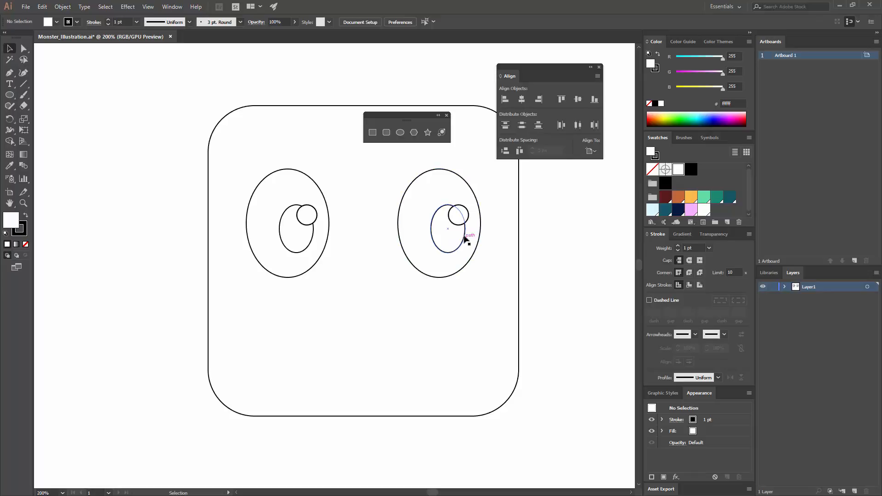
Bring up the Pathfinder options and select the right eye's pupil together with its highlight circle.
left_click(171, 6)
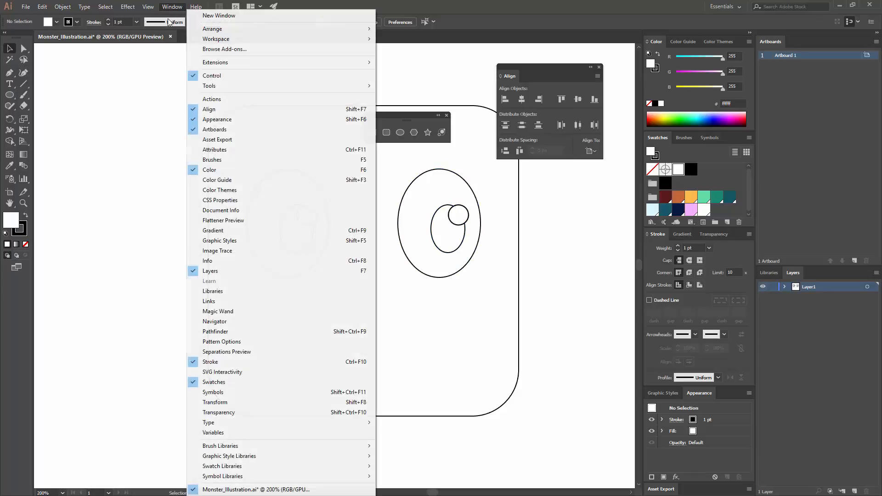
left_click(235, 331)
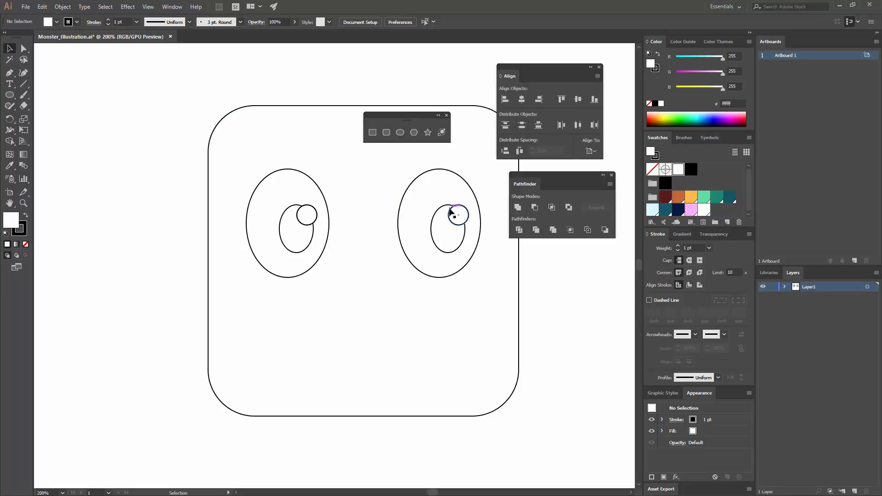
left_click(448, 229)
left_click(458, 225, "shift")
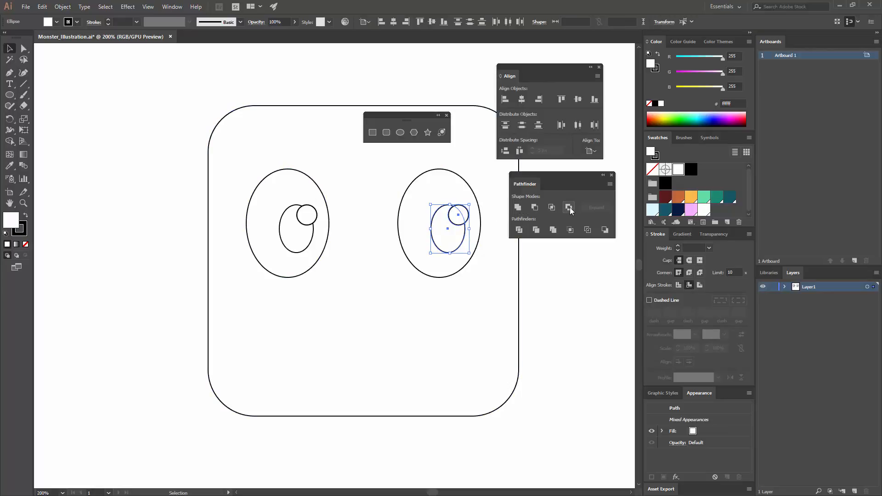
Try Unite and Minus Front on the right eye's pupil and highlight, undoing each operation.
left_click(518, 209)
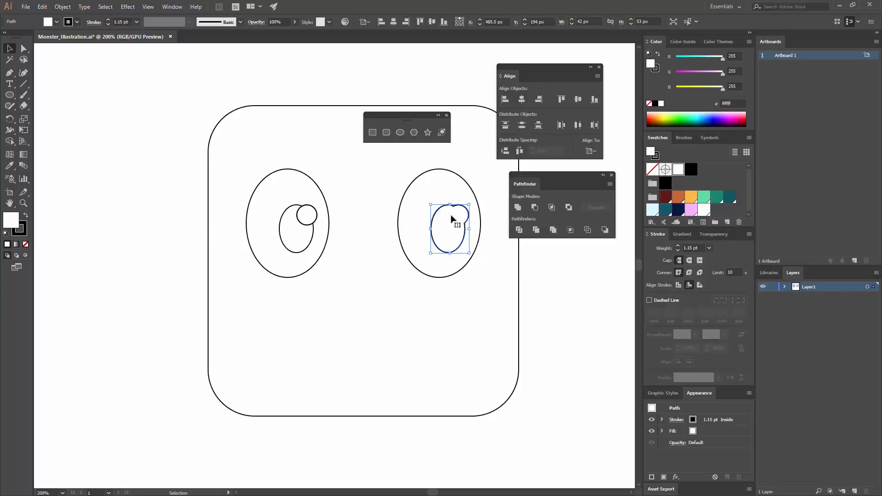
key("ctrl+z")
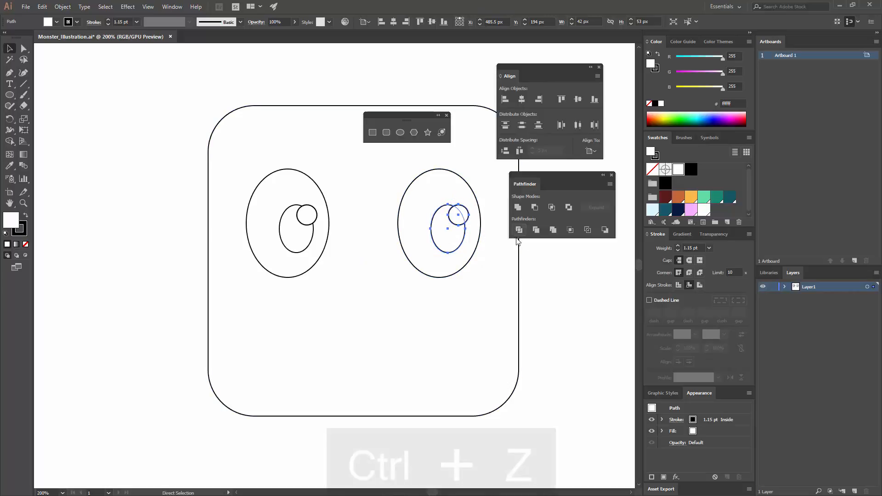
left_click(536, 209)
left_click(570, 282)
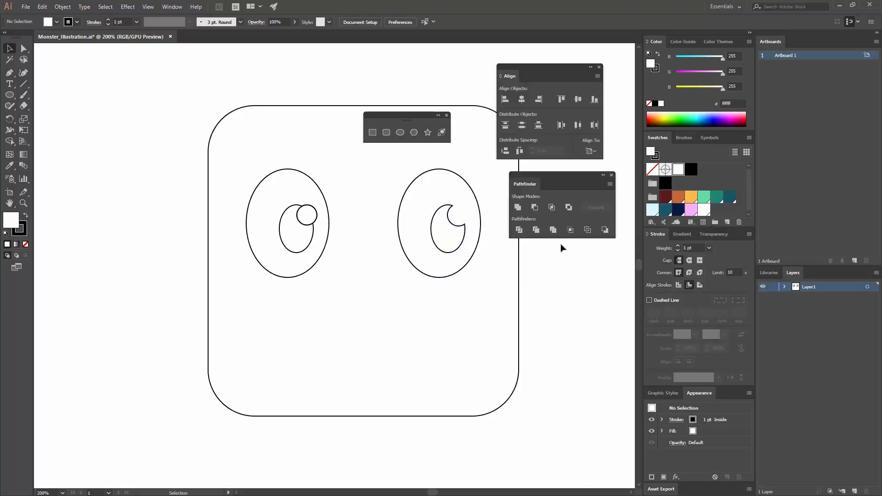
key("ctrl+z")
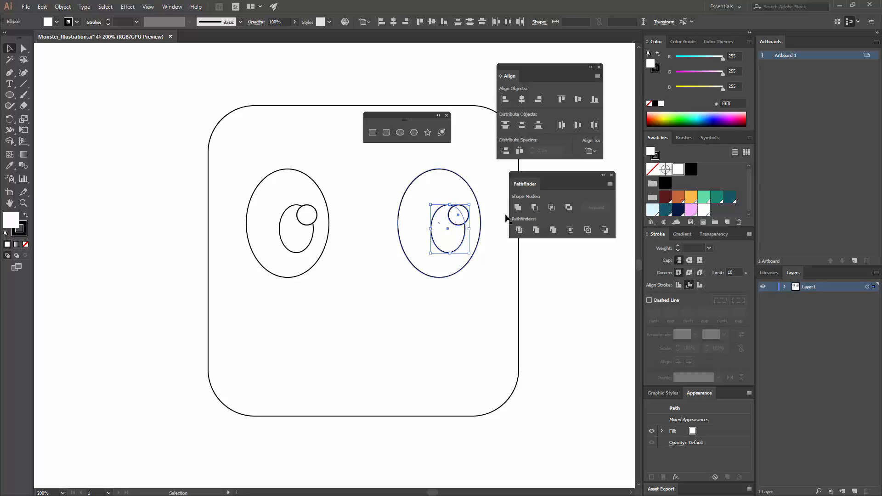
Try Intersect on the right eye's pupil and highlight, and undo it.
left_click(552, 211)
left_click(548, 281)
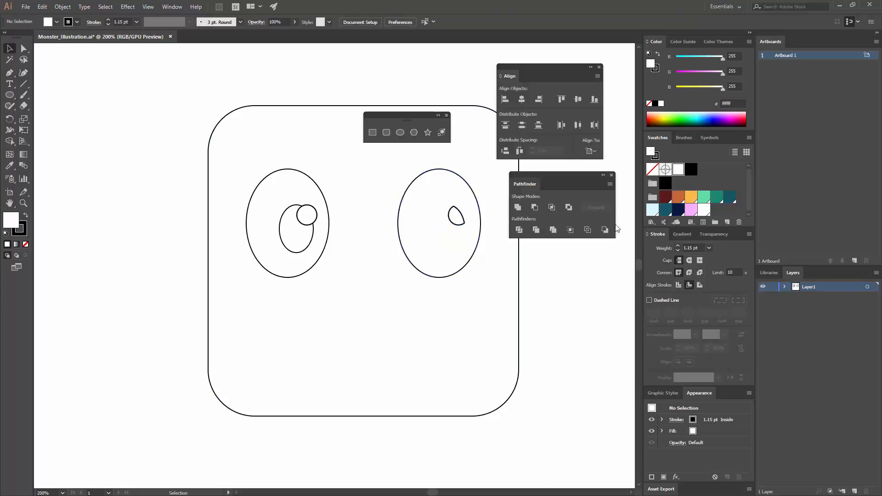
key("ctrl+z")
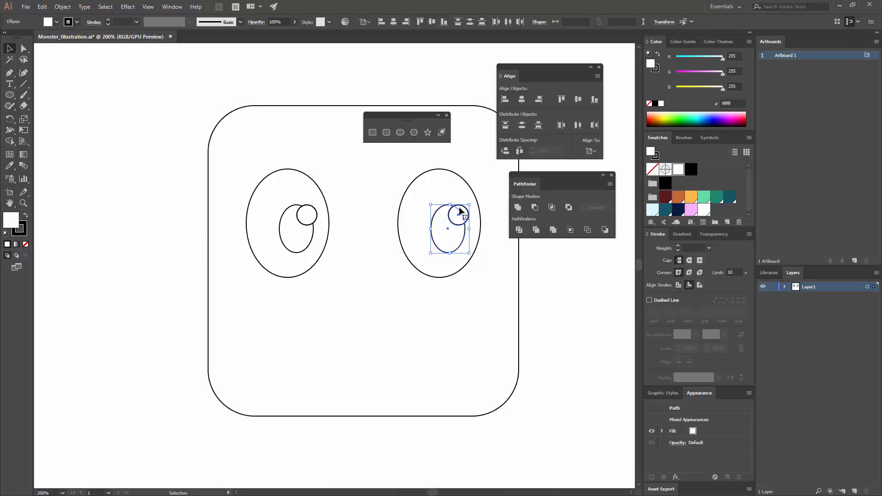
Try Exclude on the right eye's pupil and highlight with fill and stroke swapped, and undo both changes.
left_click(568, 207)
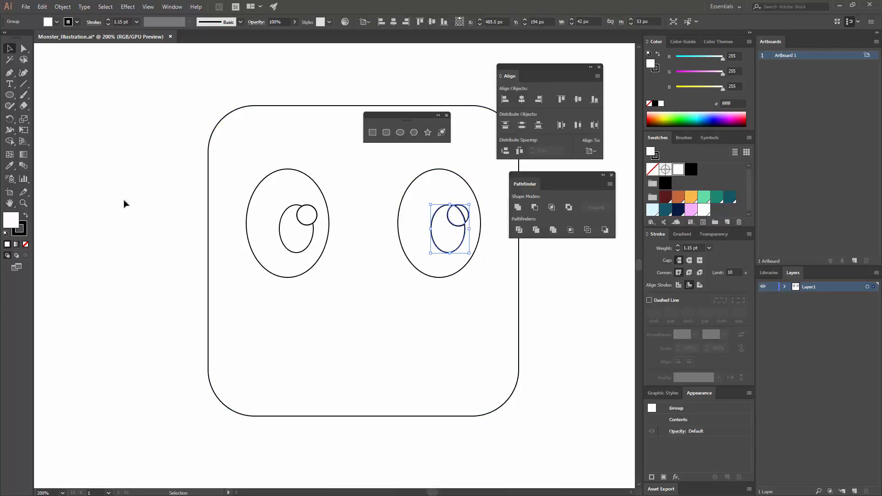
left_click(26, 216)
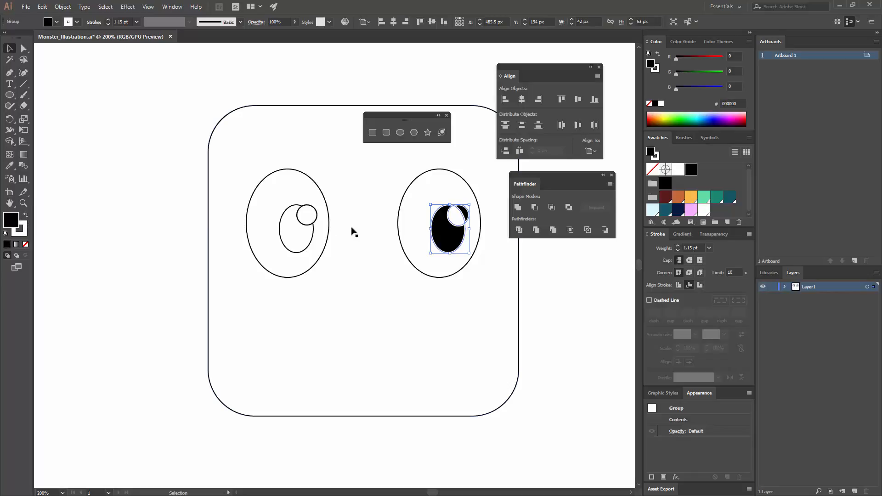
left_click(568, 281)
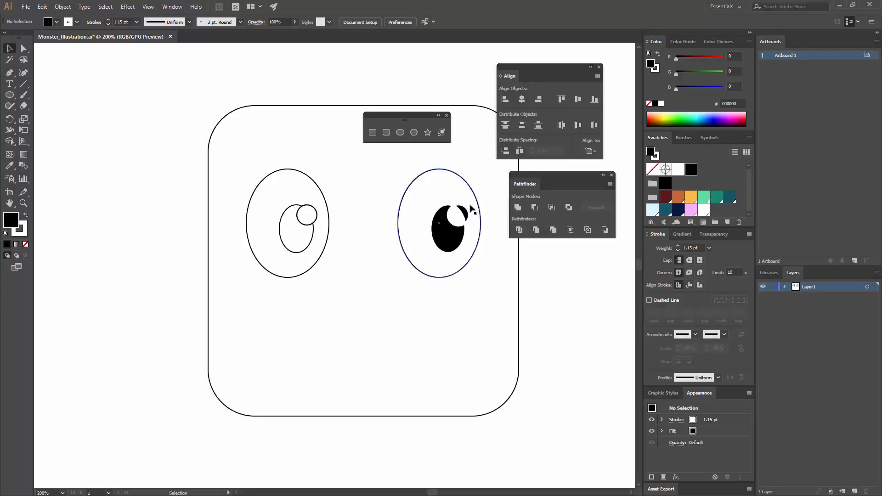
key("ctrl+z")
key("ctrl+z")
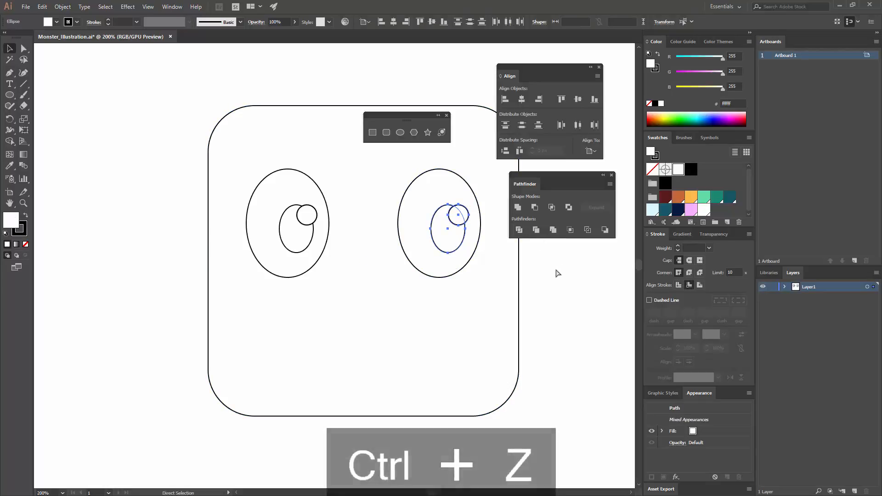
Cut the highlight circle out of the pupil in both eyes with Minus Front.
left_click(533, 208)
left_click(531, 279)
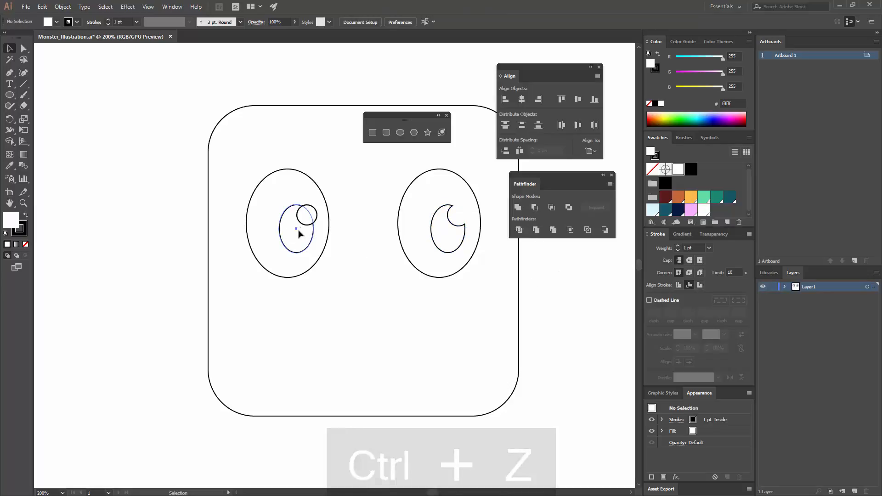
left_click(298, 231)
left_click(307, 218, "shift")
left_click(535, 208)
left_click(555, 291)
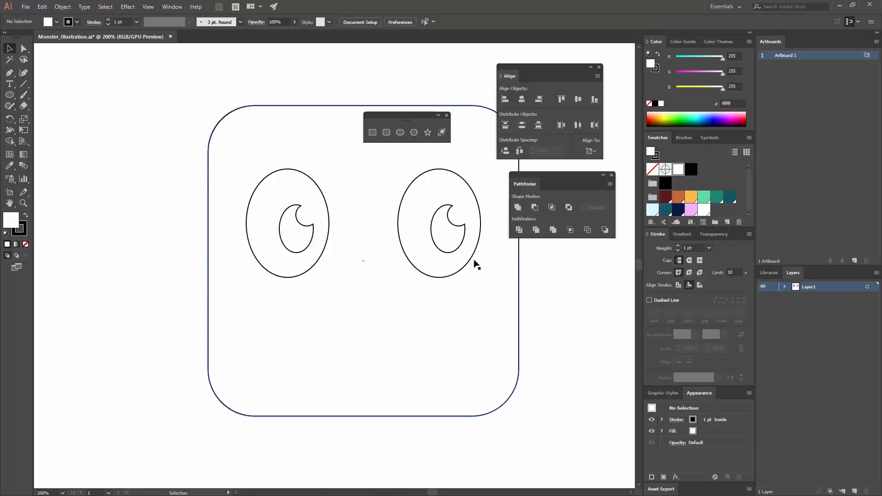
Draw a closed eyebrow about 71 px wide above the left eye with the Pen tool, with a slanted straight base and three rounded tufts.
left_click(9, 74)
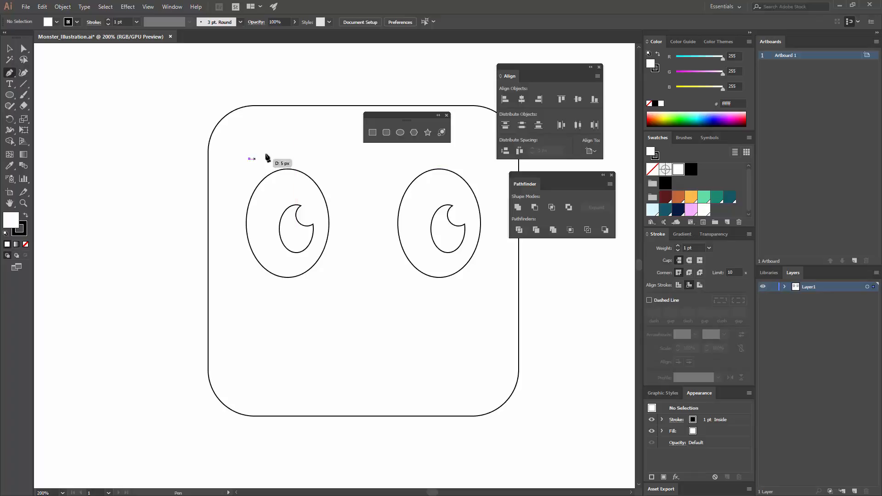
left_click(249, 158)
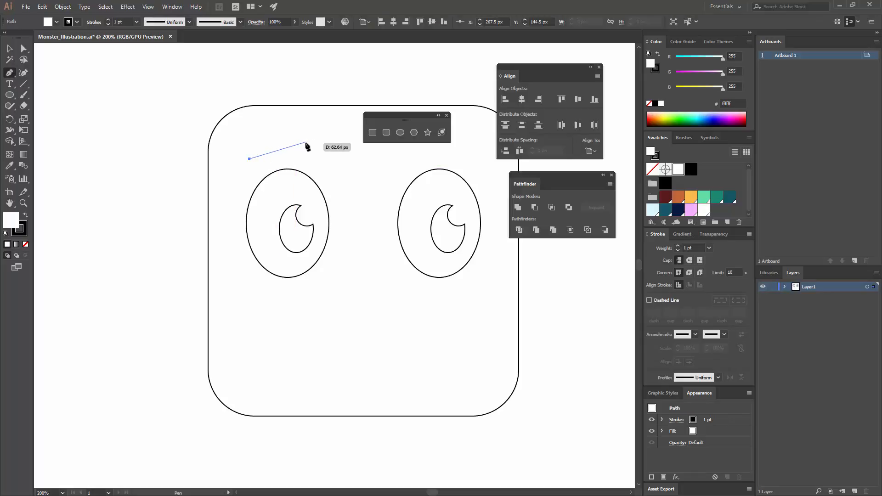
left_click(307, 142)
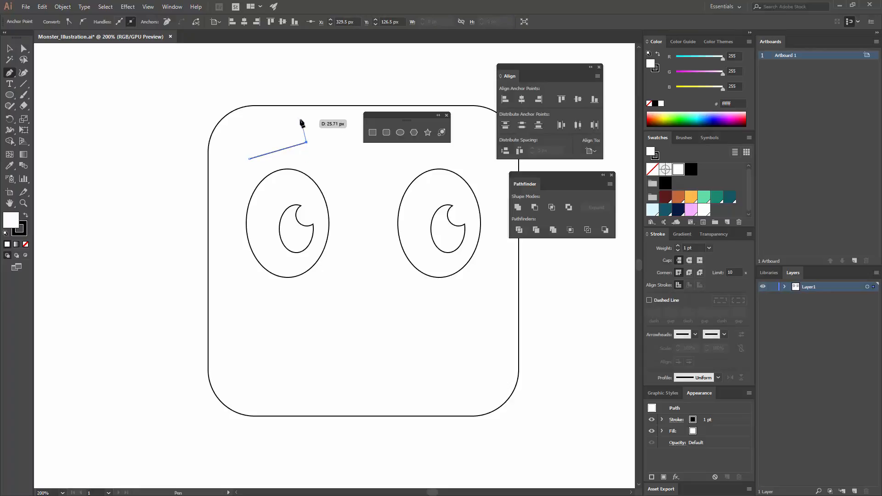
left_click(297, 120)
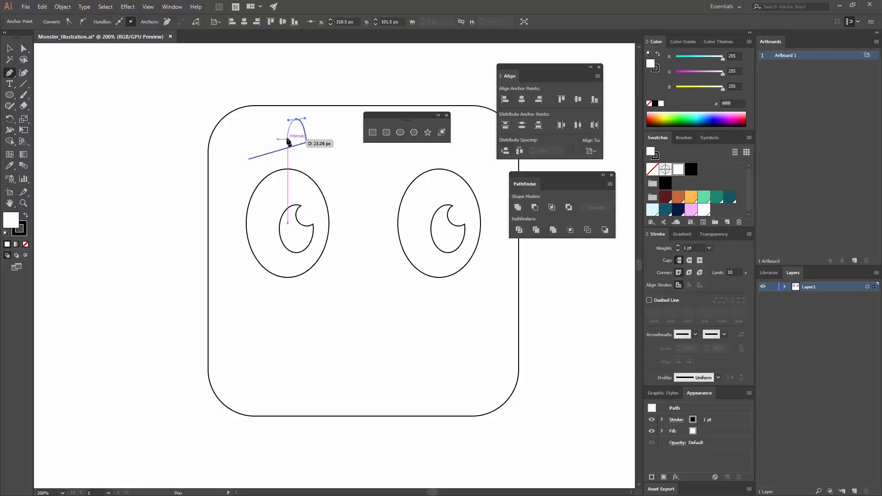
left_click(287, 137)
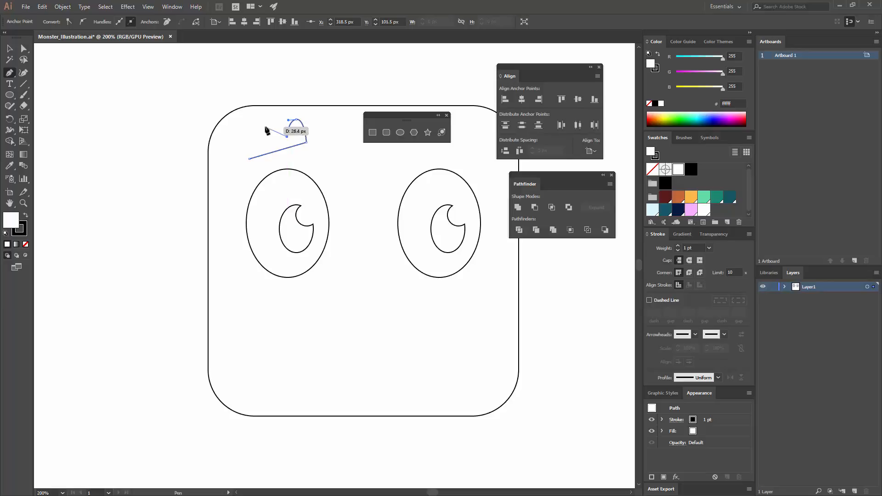
left_click_drag(266, 122, 255, 124)
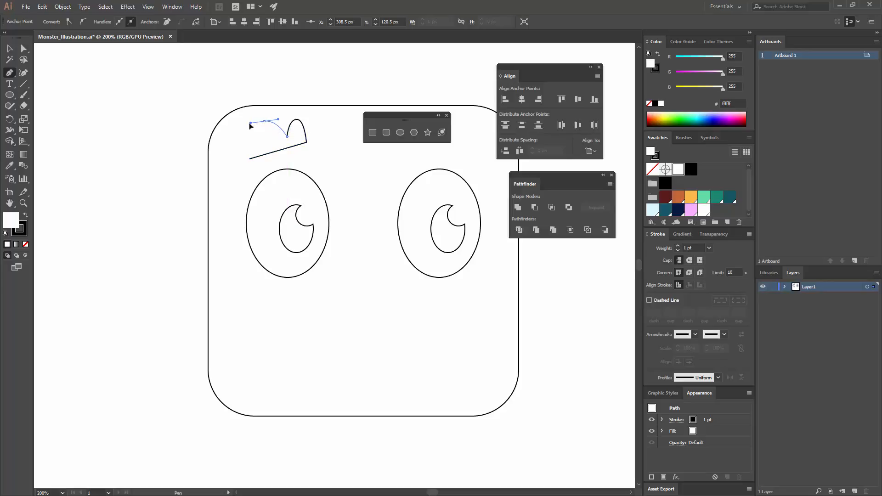
left_click(268, 137, "ctrl")
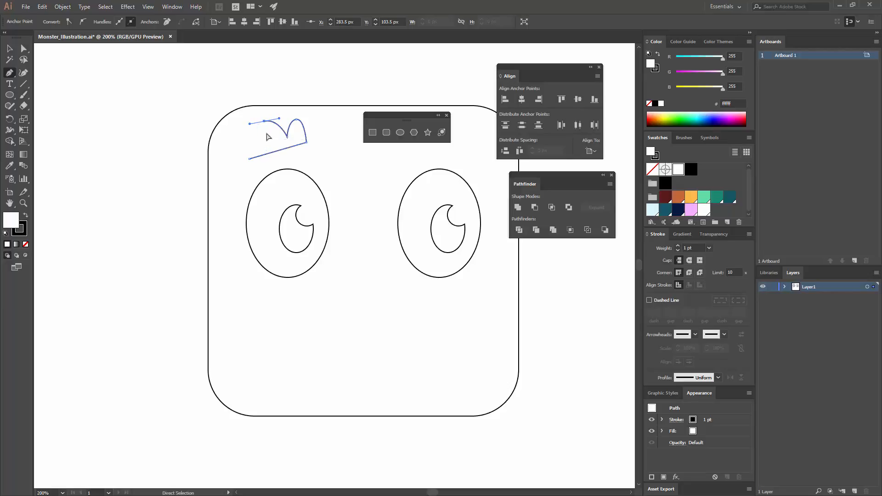
key("ctrl+z")
left_click_drag(270, 121, 236, 133)
left_click(264, 141)
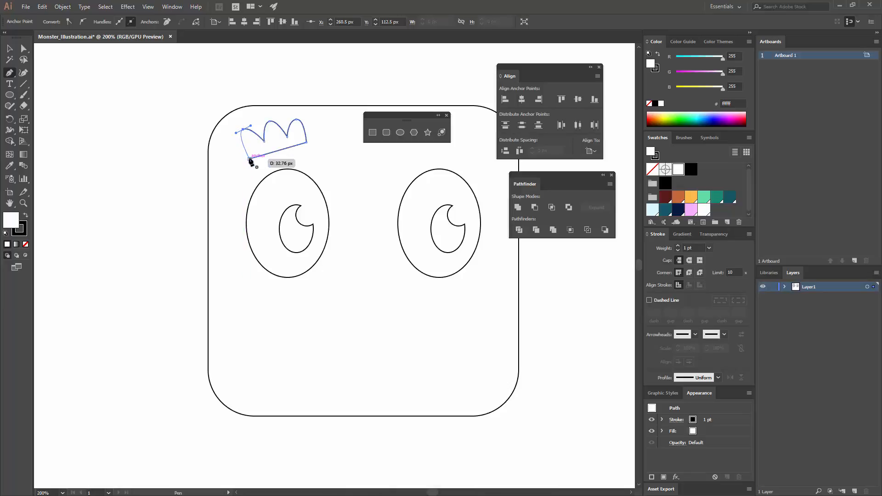
left_click(251, 159)
key("v")
left_click(323, 114)
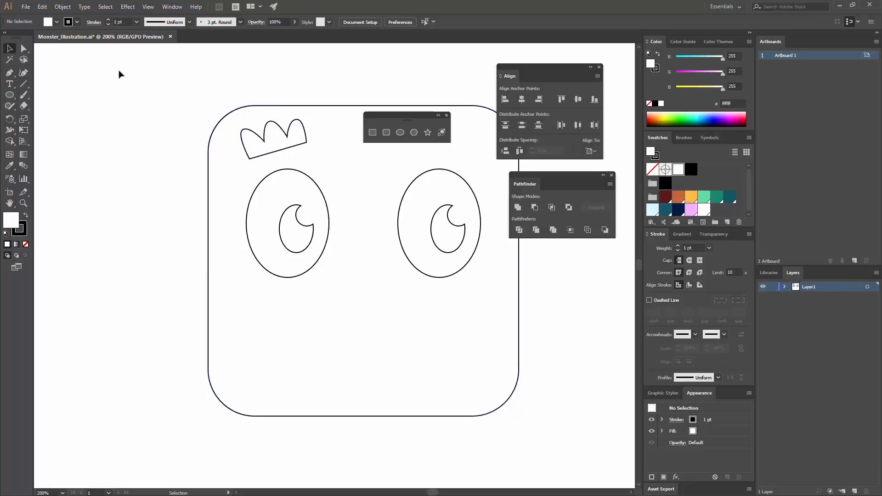
Raise the peaks of the eyebrow's middle and right tufts slightly, and shift the whole eyebrow a little right and down.
left_click(22, 48)
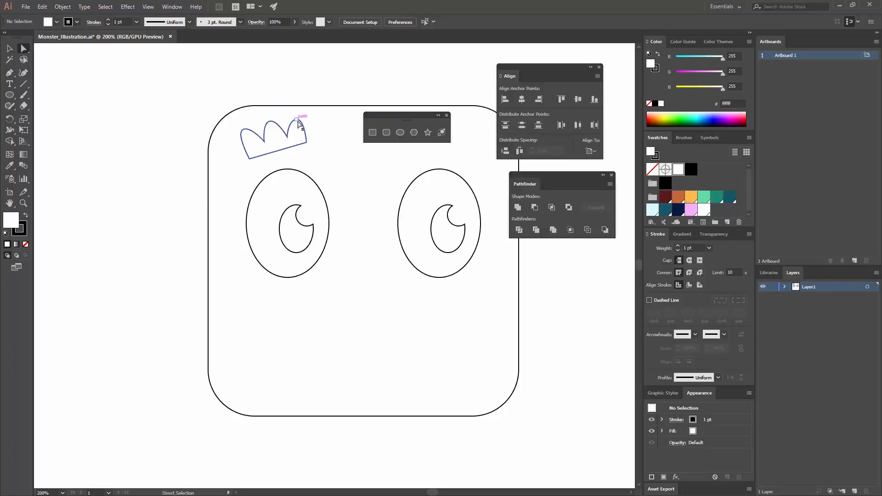
left_click(298, 121)
left_click_drag(297, 120, 272, 120)
left_click(316, 96)
left_click(243, 130)
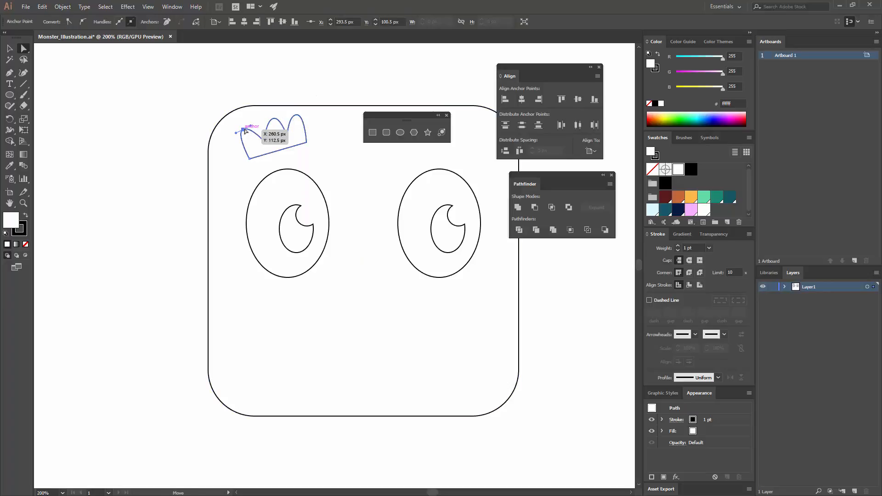
left_click(307, 86)
key("v")
left_click_drag(299, 145, 303, 147)
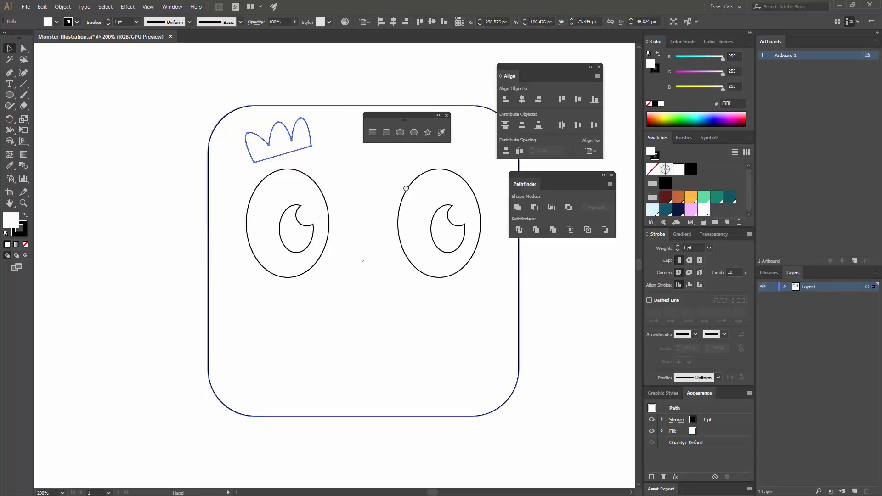
Reflect a copy of the eyebrow across the vertical axis and place it above the right eye, level with the original.
left_click_drag(390, 147, 289, 186)
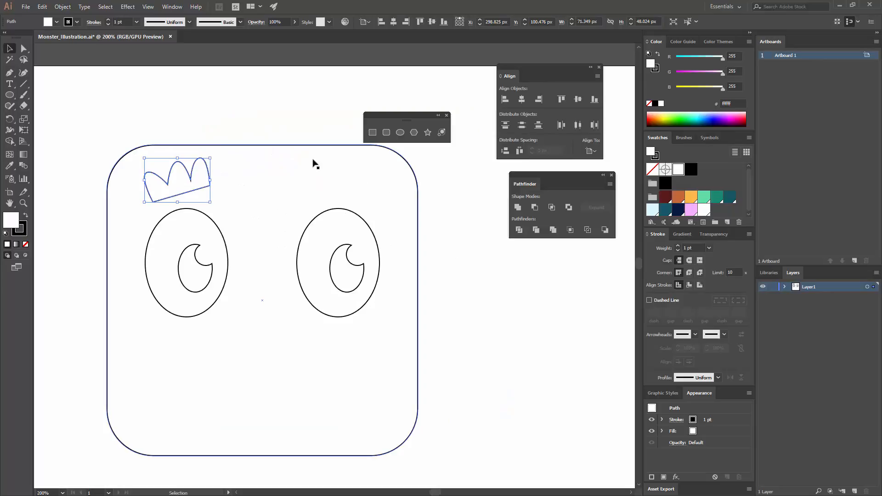
right_click(177, 170)
mouse_move(225, 303)
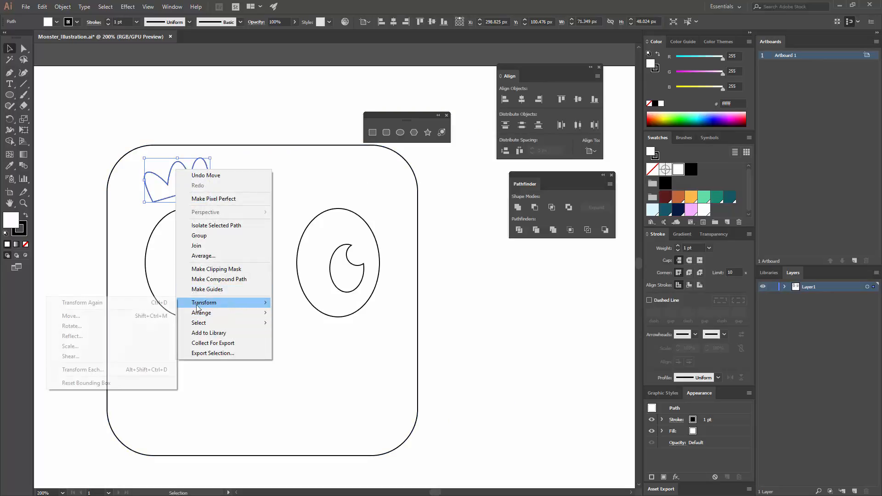
left_click(106, 334)
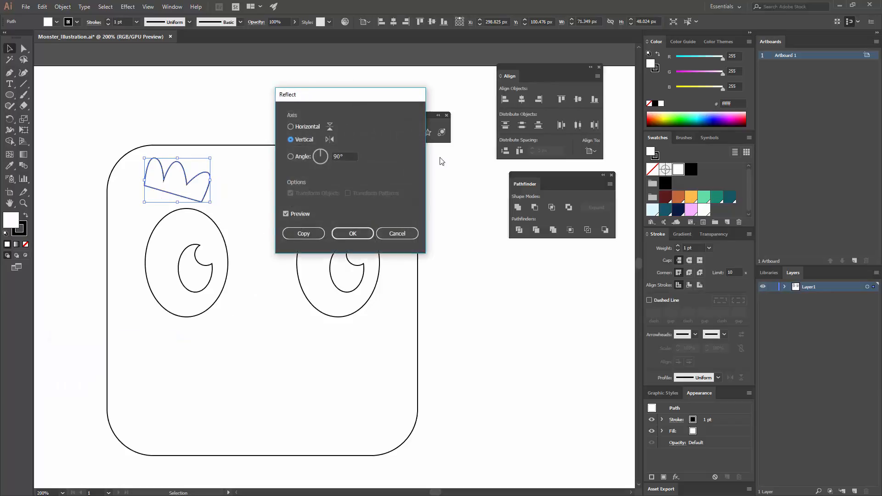
left_click(291, 214)
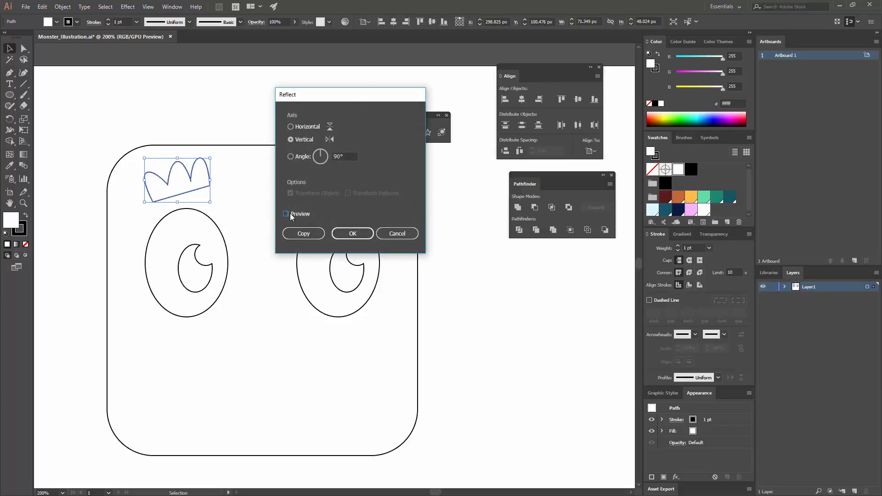
left_click(286, 214)
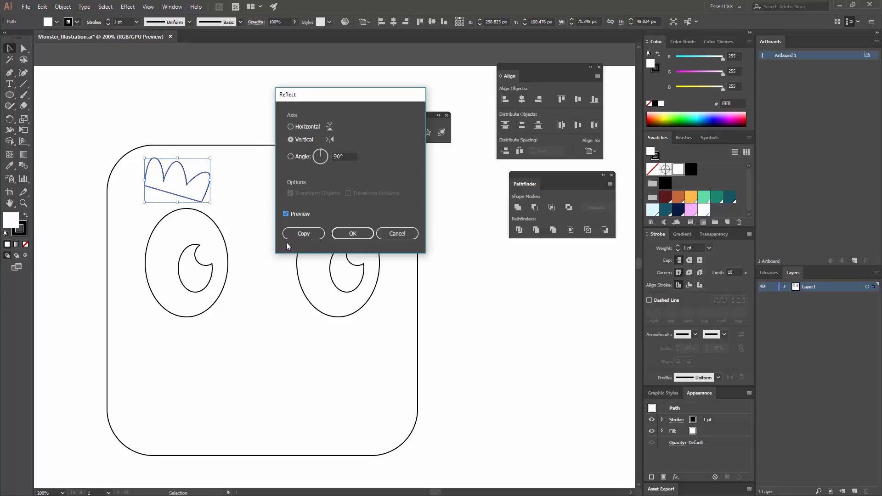
left_click(303, 233)
left_click_drag(202, 199, 380, 203)
Group the two eyebrows and centre the group horizontally on the head.
left_click(197, 189, "shift")
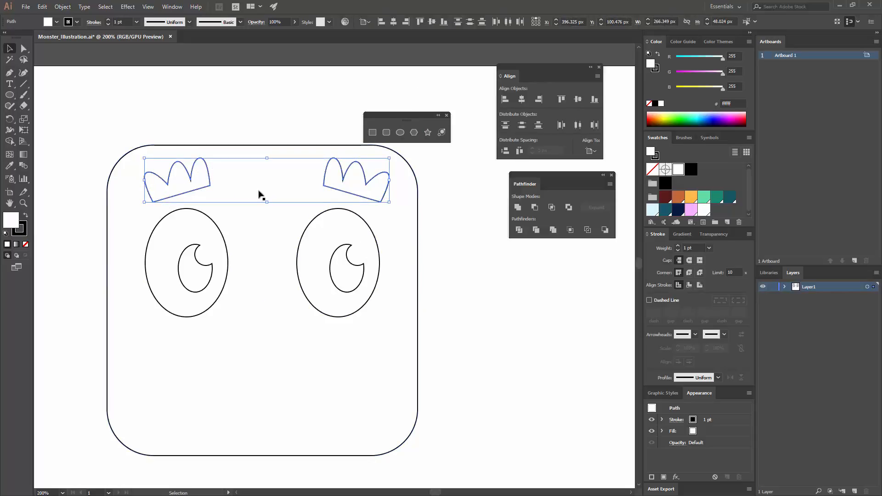
key("ctrl+g")
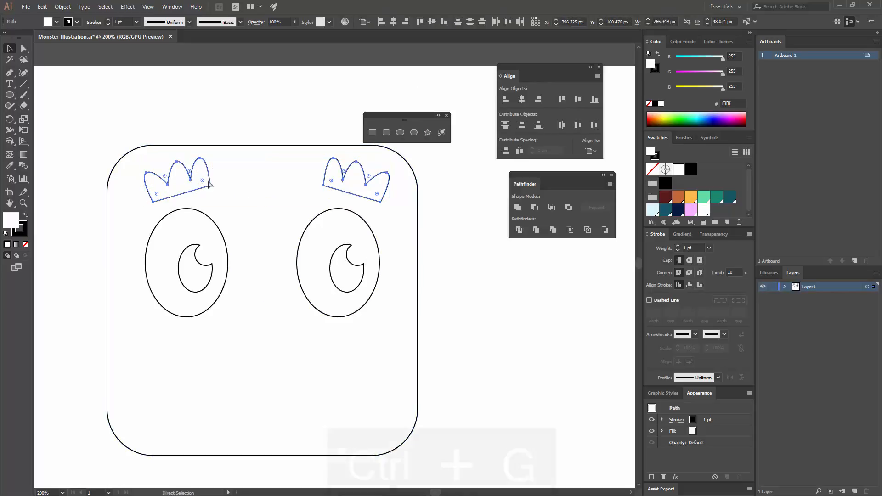
left_click(417, 239, "shift")
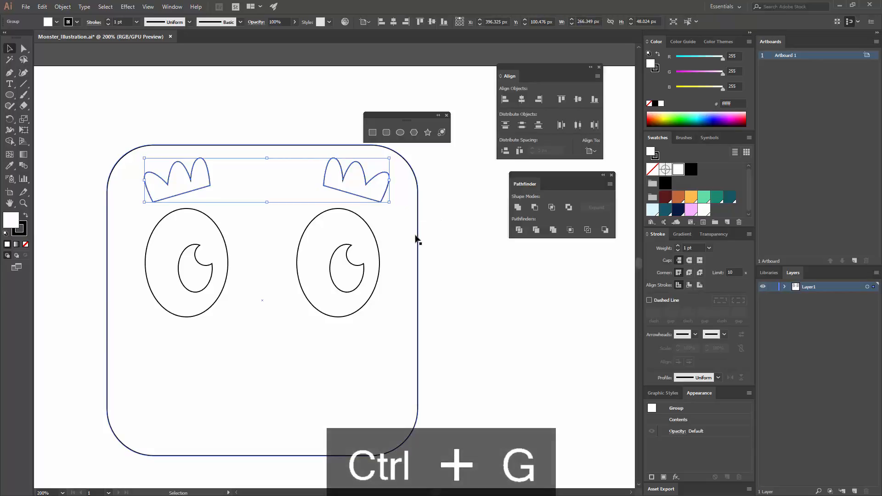
left_click(418, 213)
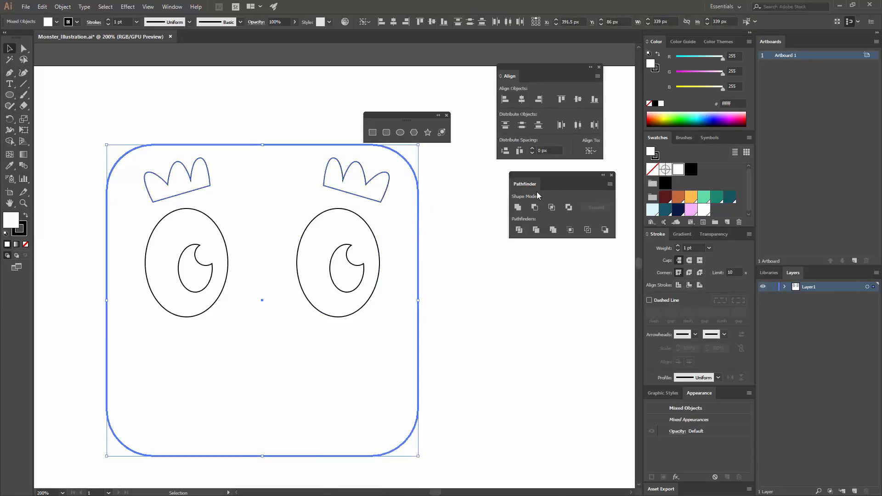
left_click(523, 100)
left_click(443, 268)
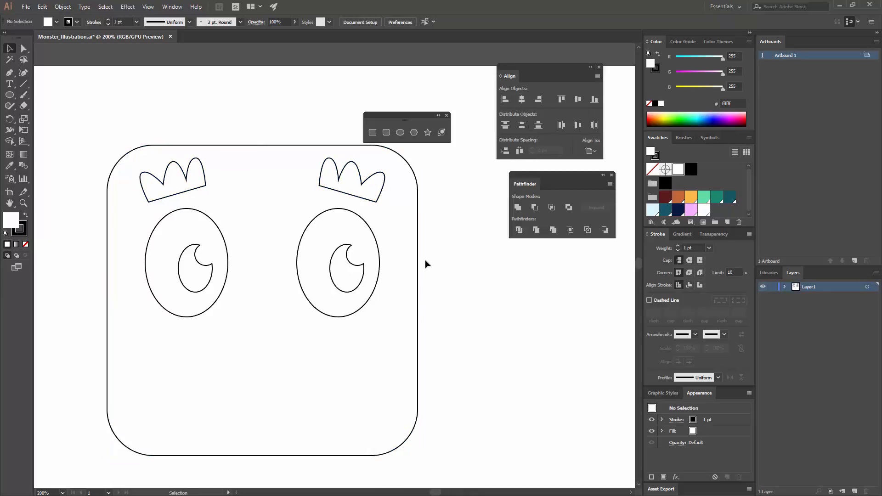
Draw a 72 px circle between the eyes and a 66 px circle overlapping its lower part, shifted slightly below its bottom anchor.
left_click_drag(426, 263, 445, 220)
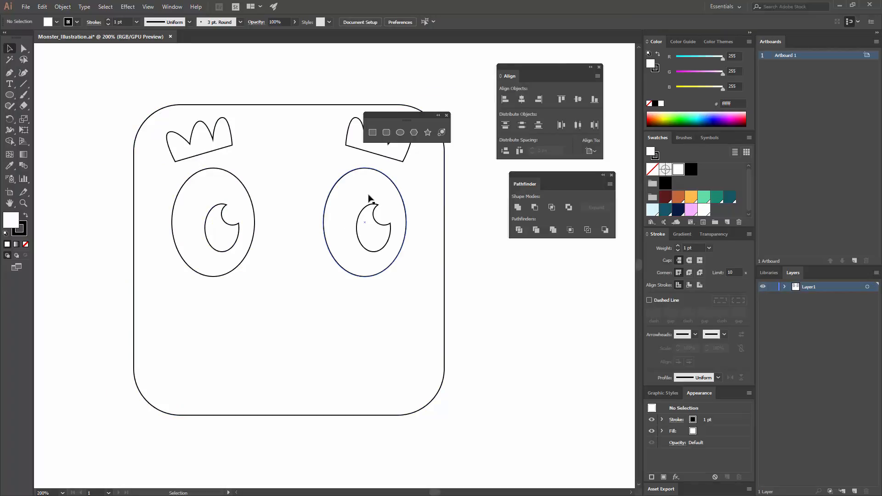
left_click(399, 132)
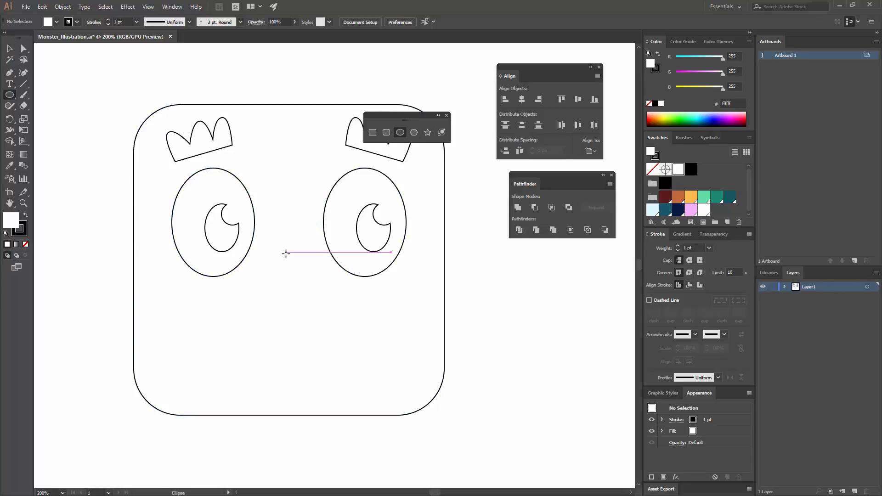
left_click_drag(286, 251, 319, 262)
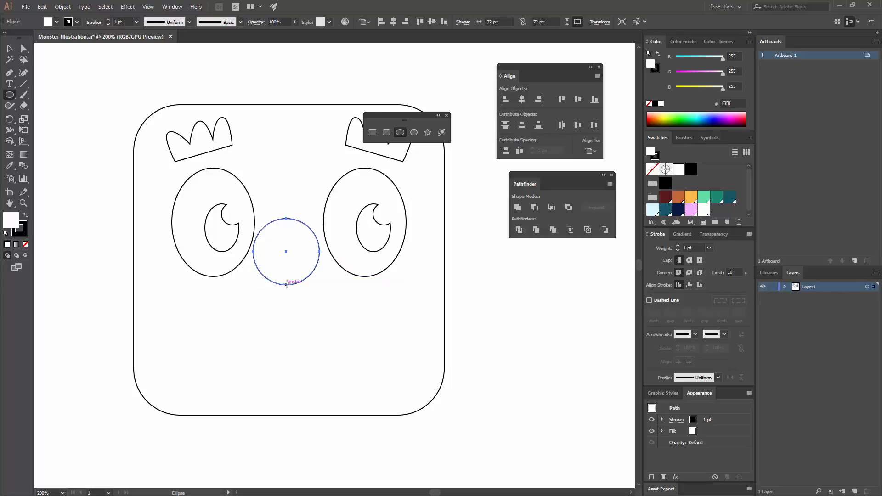
left_click_drag(286, 284, 316, 290)
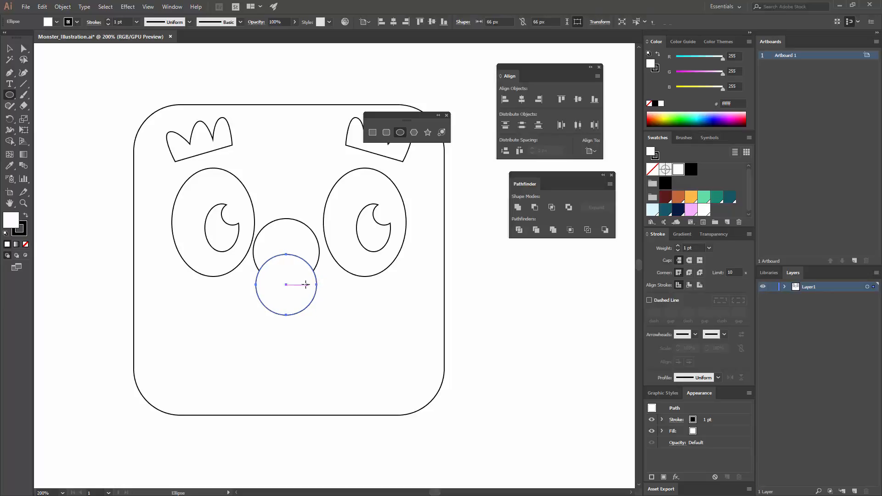
key("v")
left_click(301, 243)
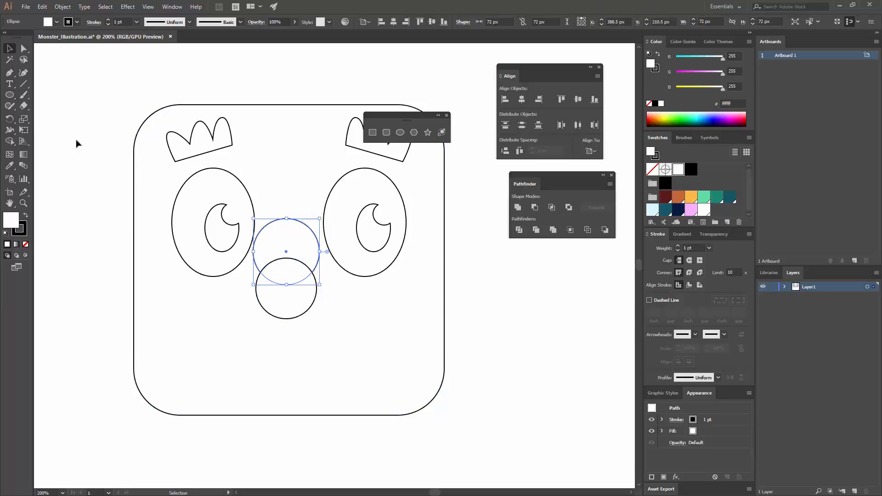
Try pulling the upper circle's top anchor point upward, and undo the move.
left_click(24, 48)
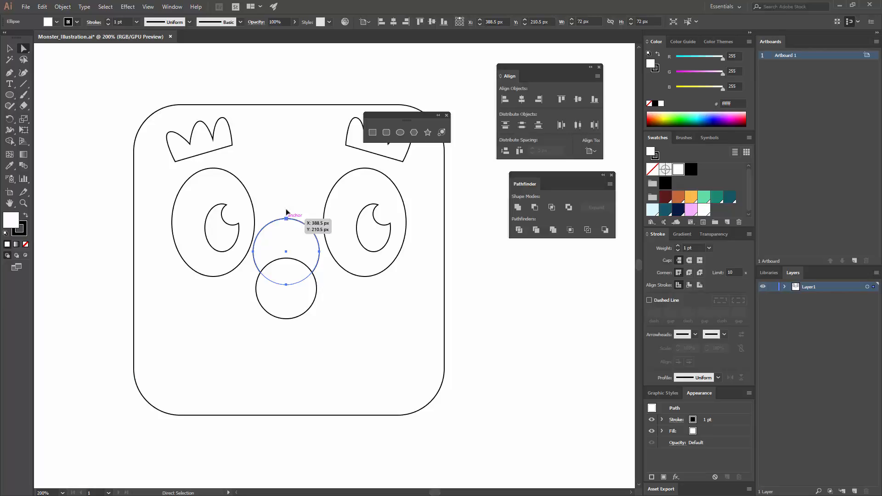
left_click_drag(286, 219, 294, 154)
key("ctrl+z")
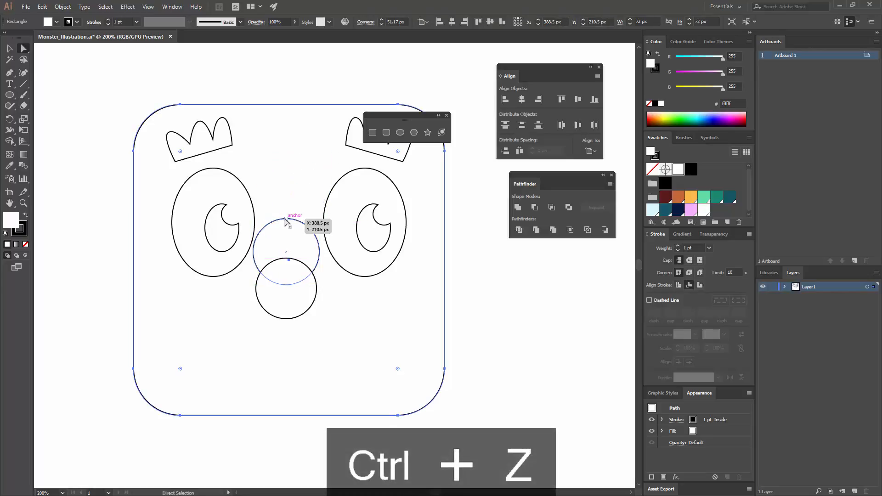
left_click(286, 219)
left_click_drag(286, 220, 287, 136)
key("ctrl+z")
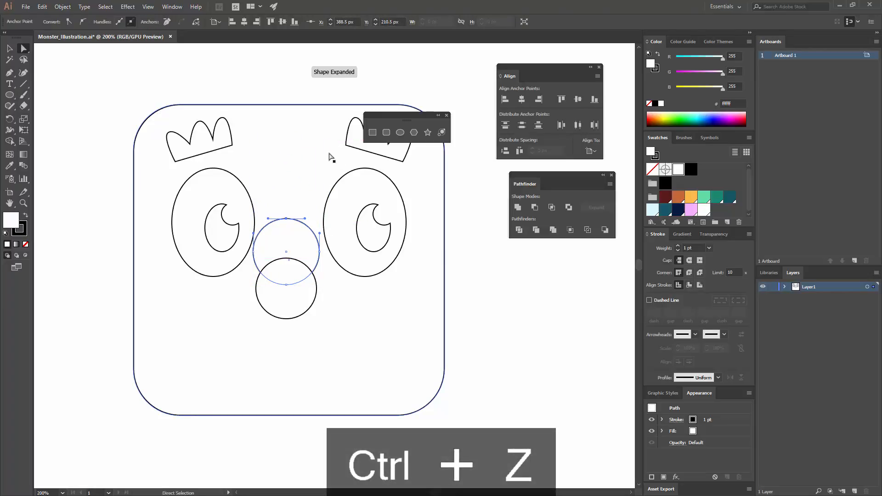
Delete the upper circle's top anchor point and connect the open end points with a straight line to form a closed half circle.
key("Delete")
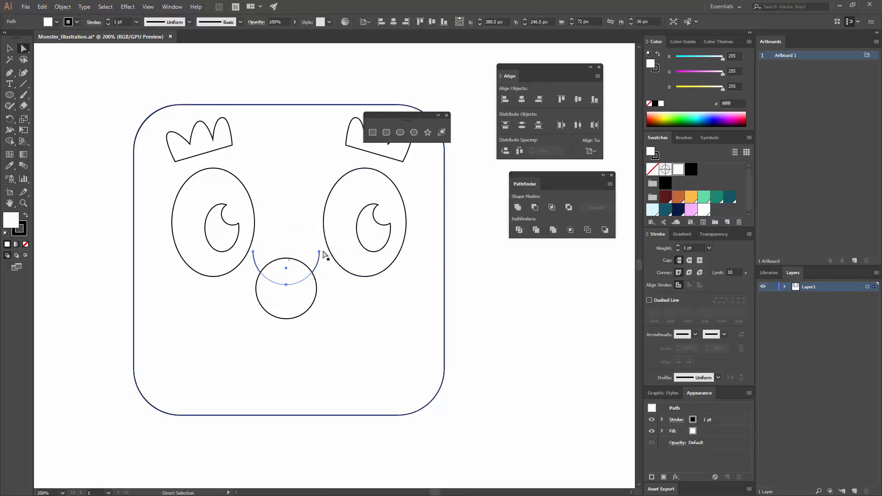
left_click(319, 253)
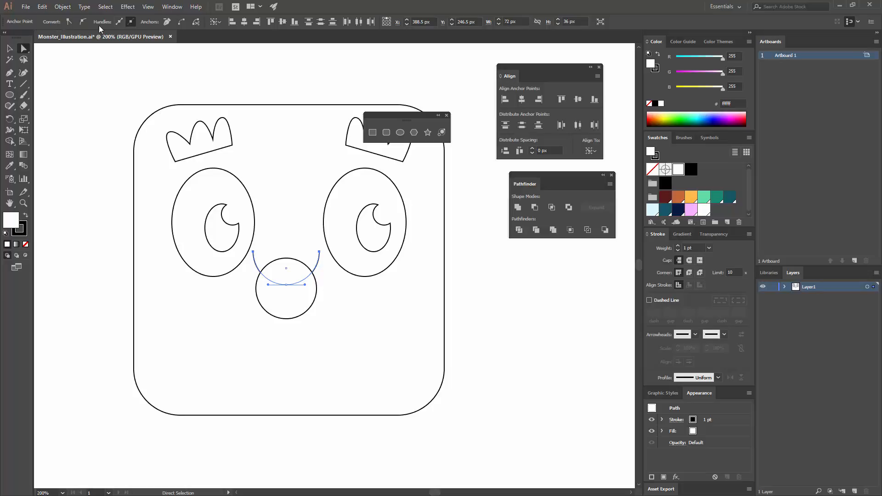
left_click(182, 24)
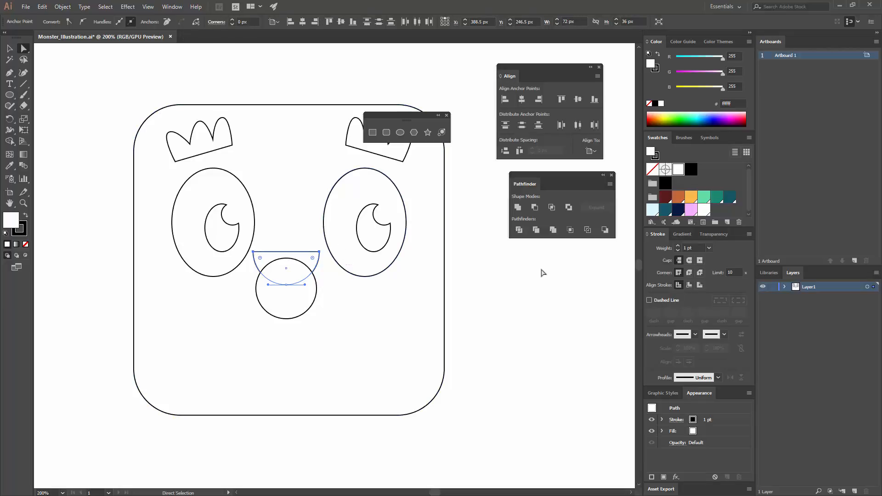
left_click(487, 279)
Move the 66 px circle straight down by about 2 px relative to the half circle.
key("v")
left_click(287, 292)
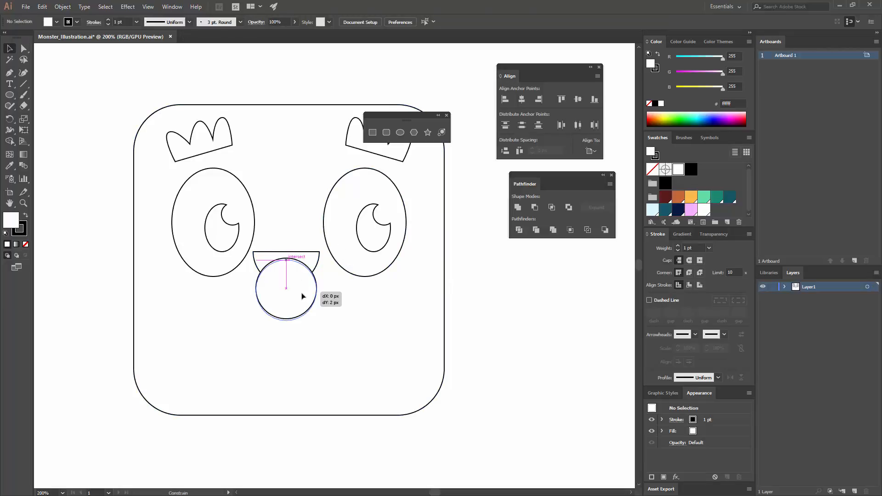
left_click(473, 280)
Group the half circle with the circle below it and centre the group horizontally on the head.
left_click_drag(319, 276, 296, 233)
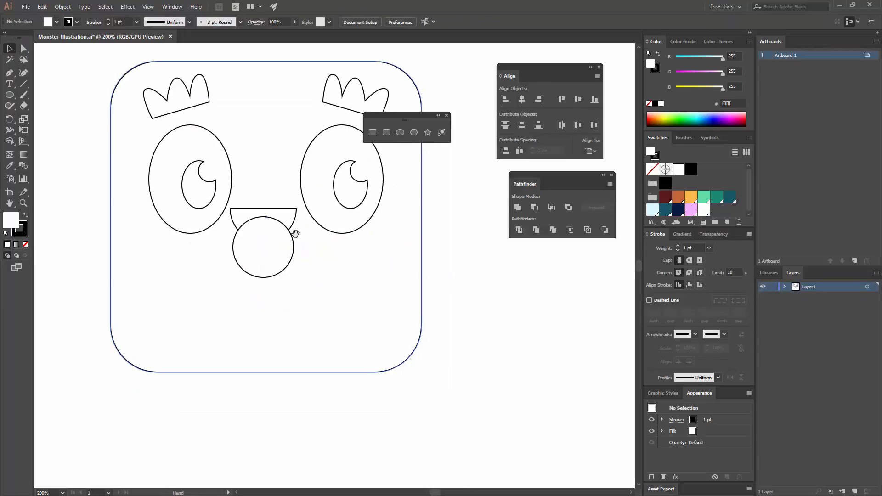
left_click(282, 221)
left_click(283, 256, "shift")
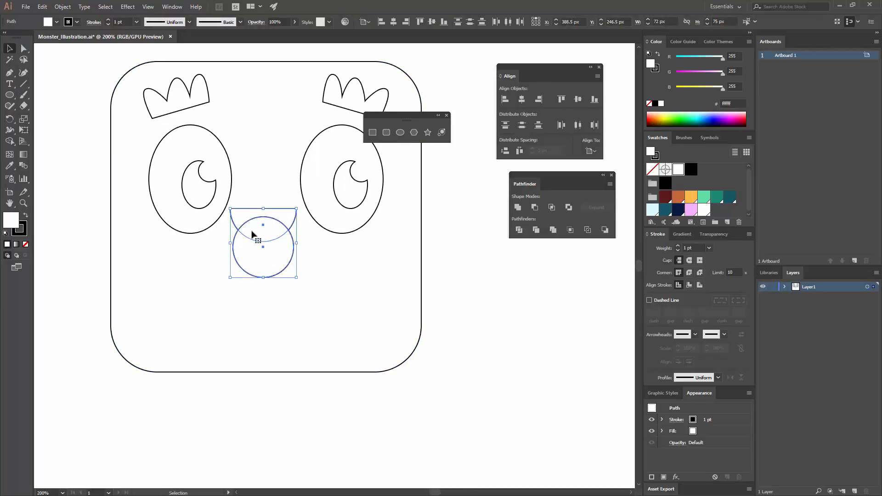
key("ctrl+g")
left_click(409, 222, "shift")
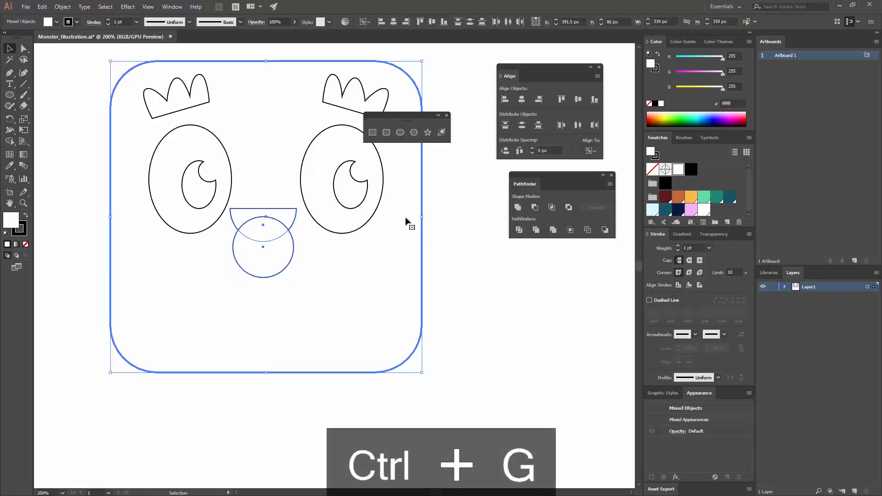
left_click(393, 23)
left_click(449, 236)
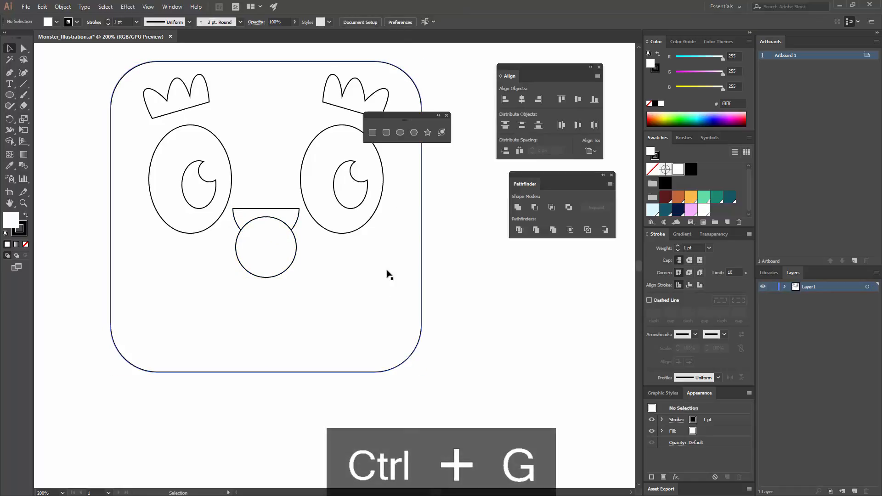
Move the grouped half circle and circle slightly straight down between the eyes.
left_click(283, 238)
left_click_drag(282, 221, 282, 230)
left_click(448, 236)
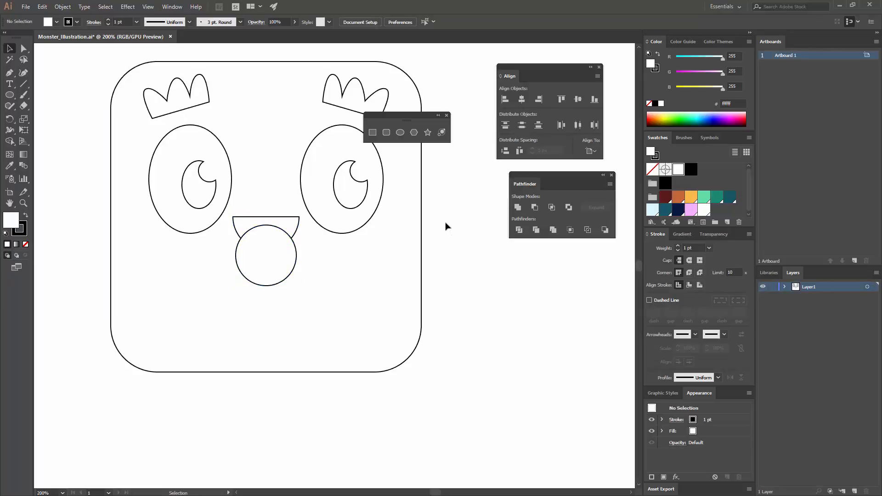